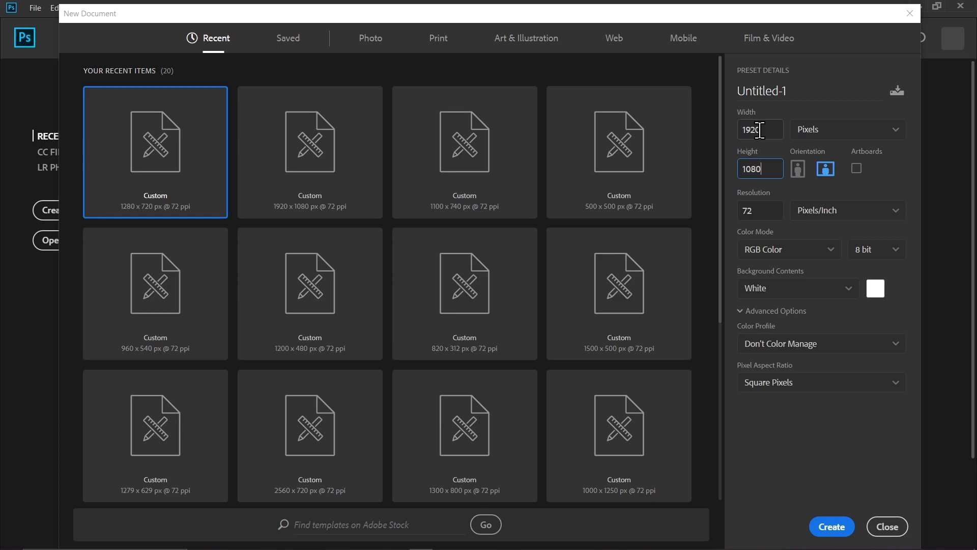
Create the 1920 × 1080 px document and place the embedded portrait-ghanaian-man image, scaled to about 108%
{"action": "key", "text": "Return"}
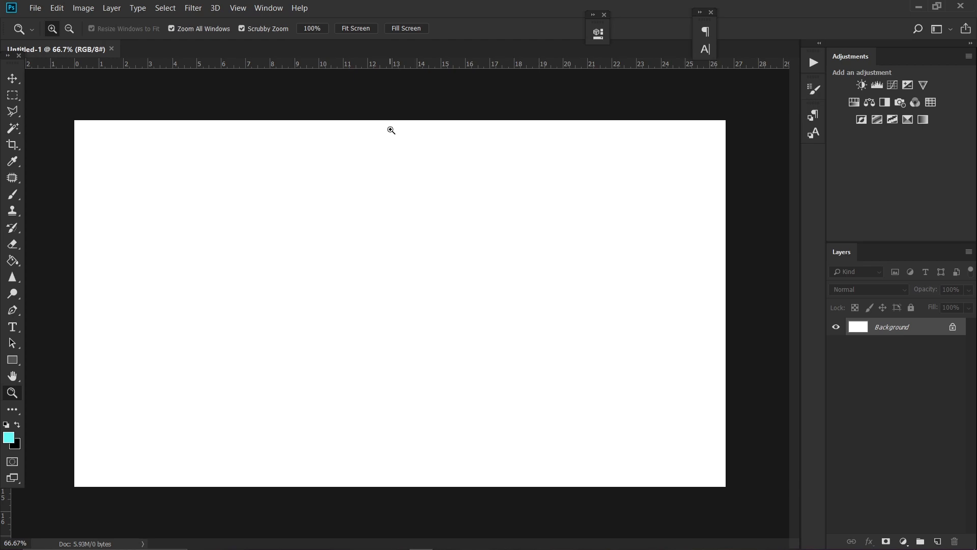
{"action": "left_click", "coordinate": [35, 7]}
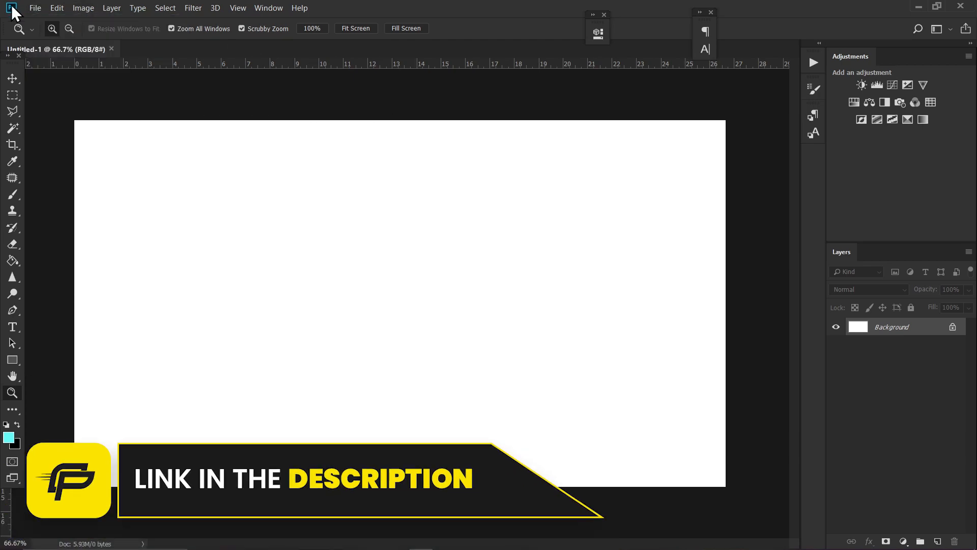
{"action": "left_click", "coordinate": [31, 6]}
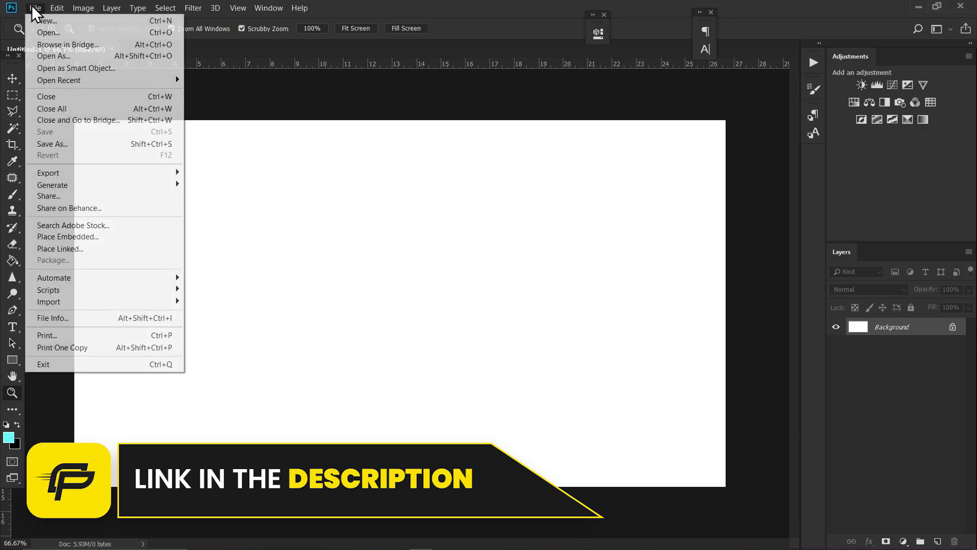
{"action": "left_click", "coordinate": [75, 237]}
{"action": "double_click", "coordinate": [781, 154]}
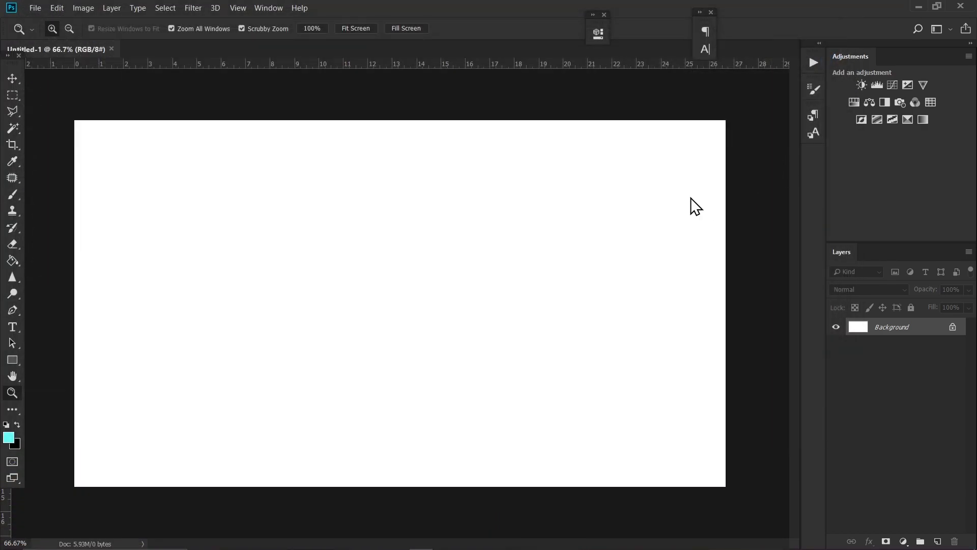
{"action": "left_click_drag", "start_coordinate": [655, 127], "coordinate": [680, 120]}
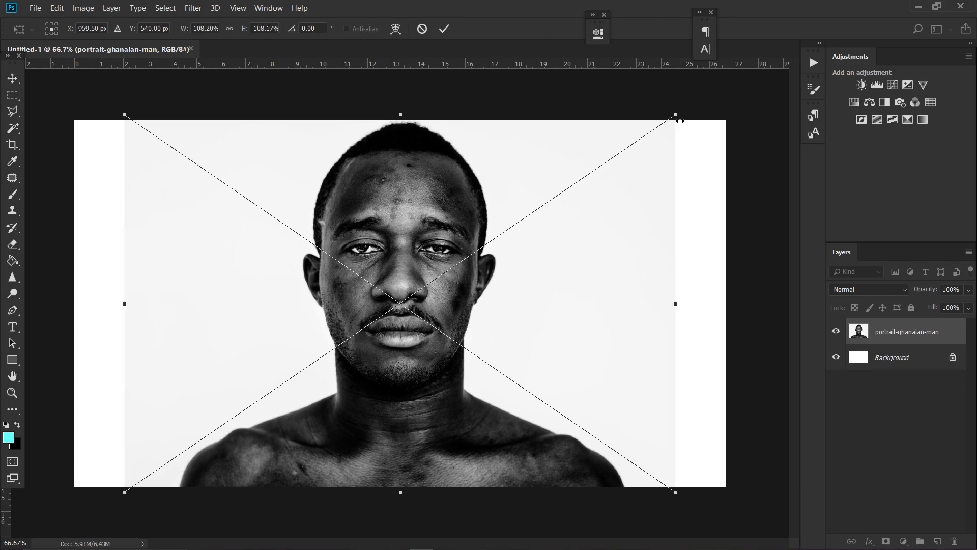
{"action": "key", "text": "Return"}
{"action": "key", "text": "z"}
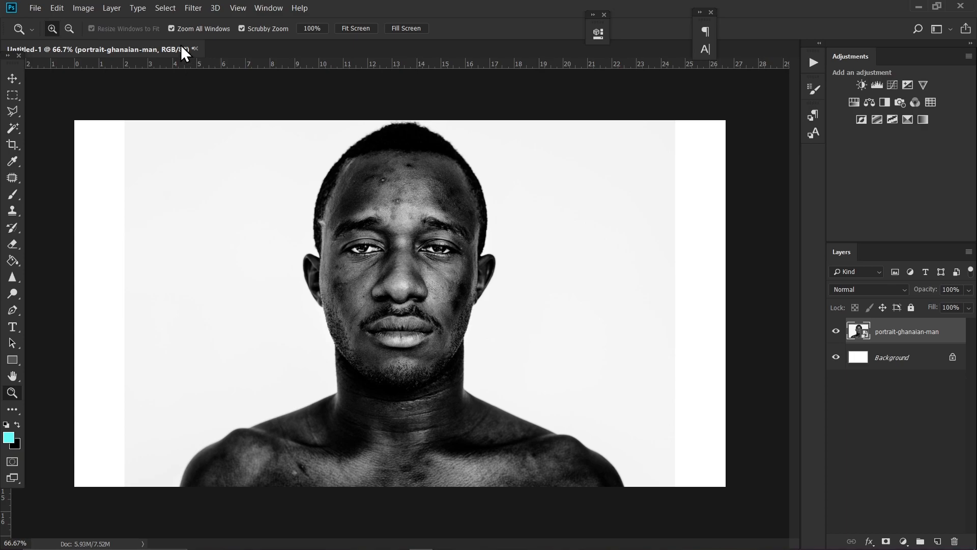
Select the man with automatic subject selection and mask out the rest of the portrait layer
{"action": "left_click", "coordinate": [167, 12]}
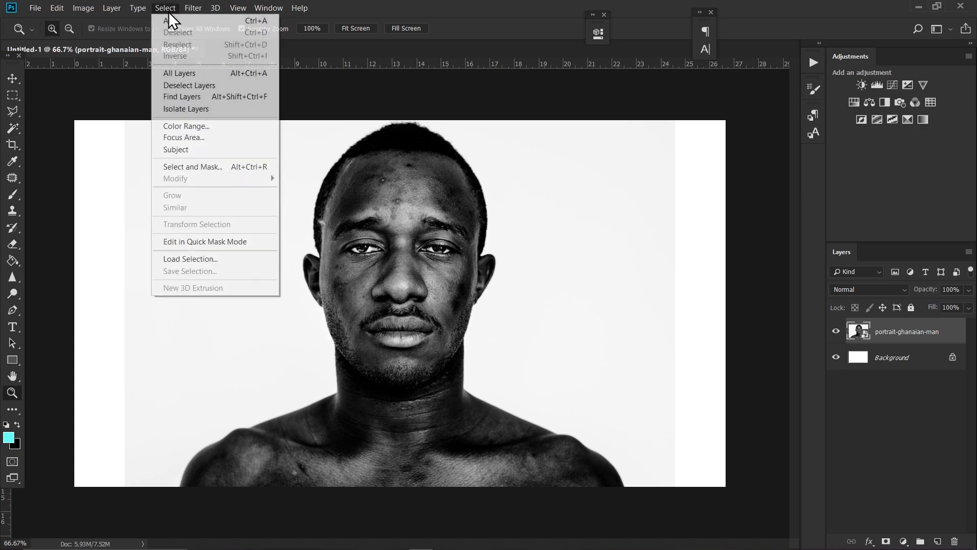
{"action": "left_click", "coordinate": [199, 154]}
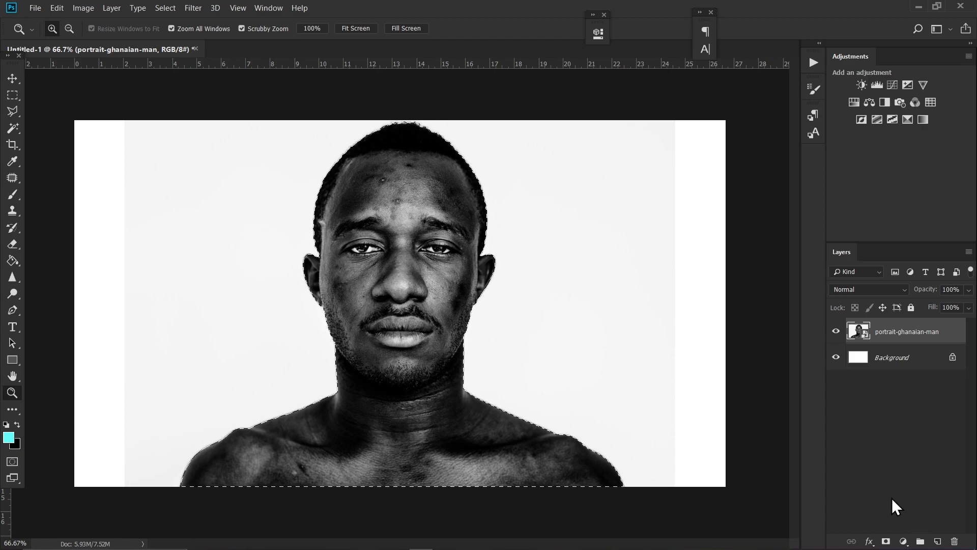
{"action": "left_click", "coordinate": [886, 543]}
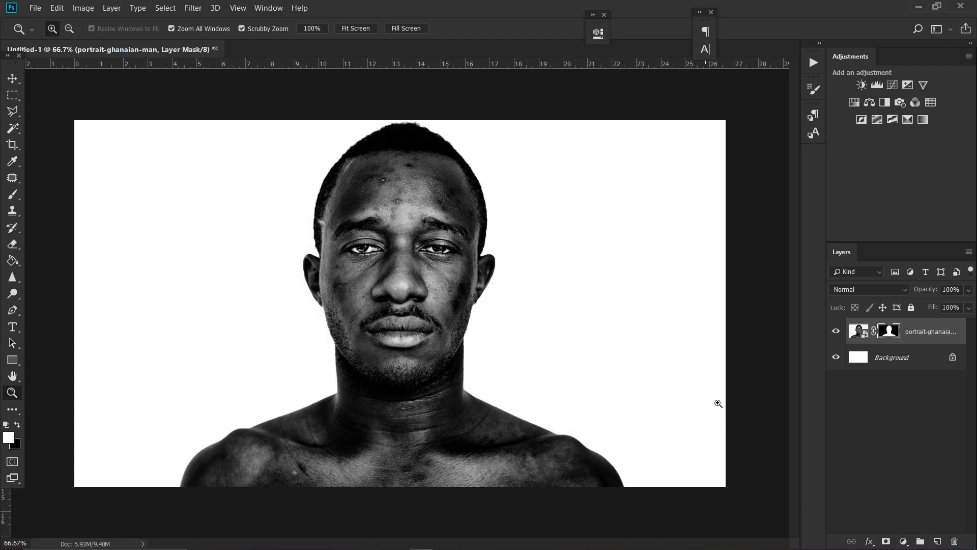
Fill the Background layer with black (000000) using the Paint Bucket
{"action": "left_click", "coordinate": [889, 360]}
{"action": "left_click", "coordinate": [14, 261]}
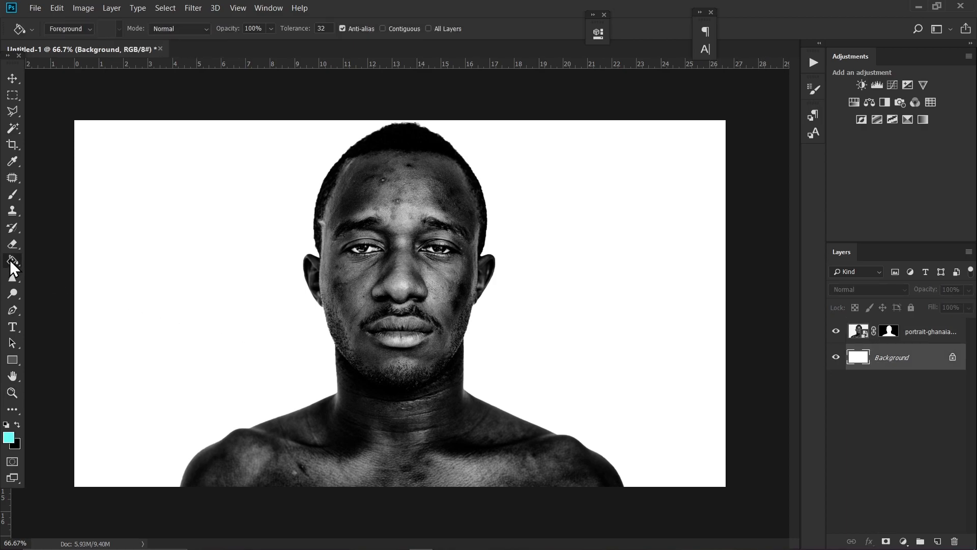
{"action": "left_click", "coordinate": [16, 434]}
{"action": "left_click_drag", "start_coordinate": [608, 448], "coordinate": [560, 523]}
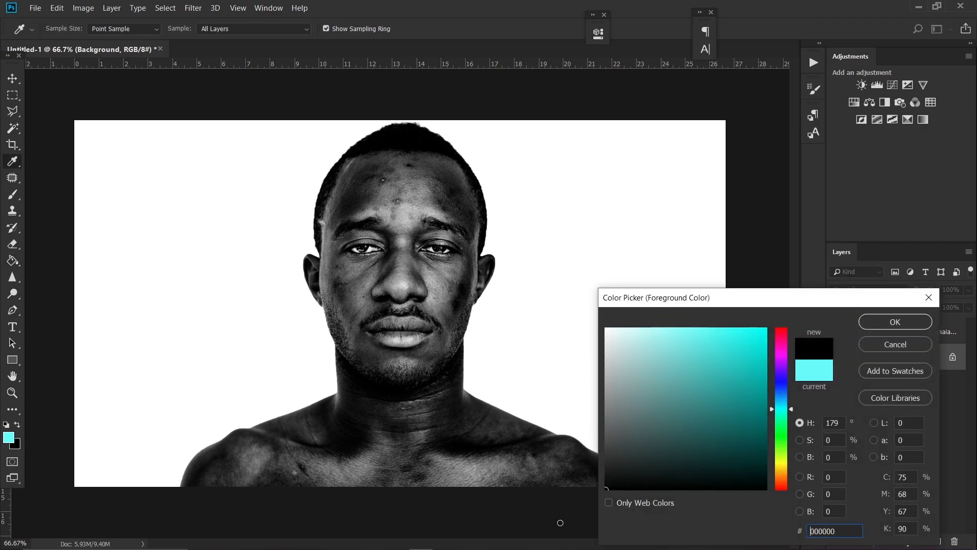
{"action": "left_click", "coordinate": [907, 321]}
{"action": "left_click", "coordinate": [618, 326]}
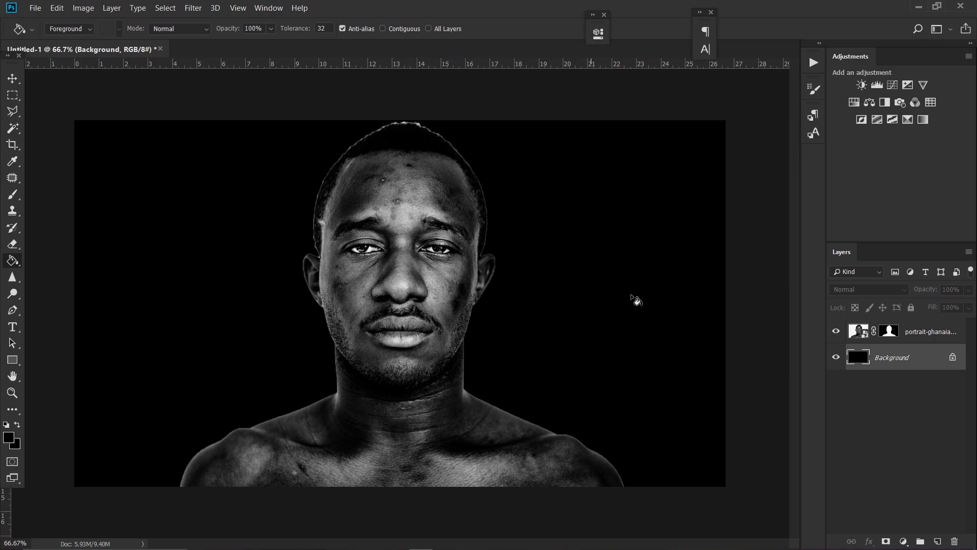
Load the portrait layer's mask as a selection and contract it
{"action": "left_click", "coordinate": [888, 333]}
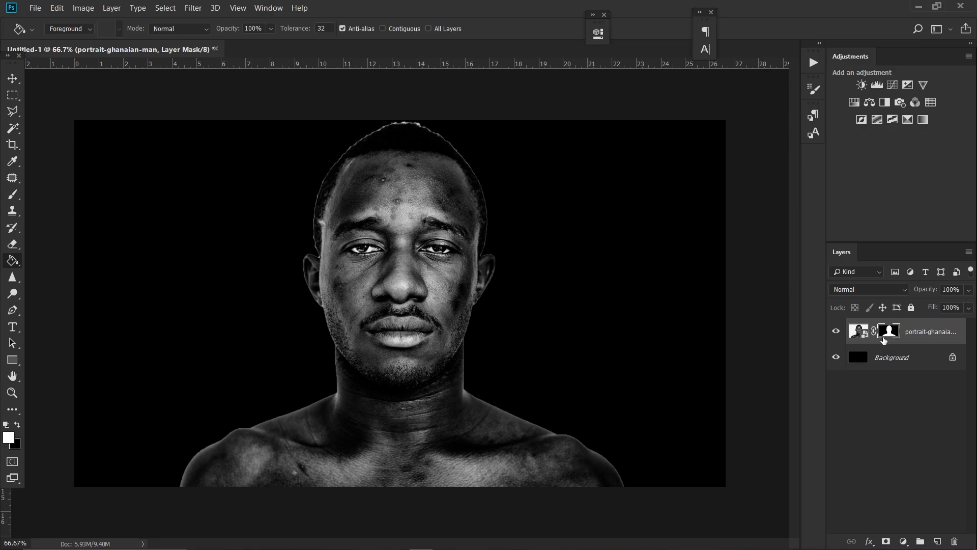
{"action": "left_click", "coordinate": [883, 340], "text": "ctrl"}
{"action": "left_click", "coordinate": [165, 7]}
{"action": "mouse_move", "coordinate": [198, 179]}
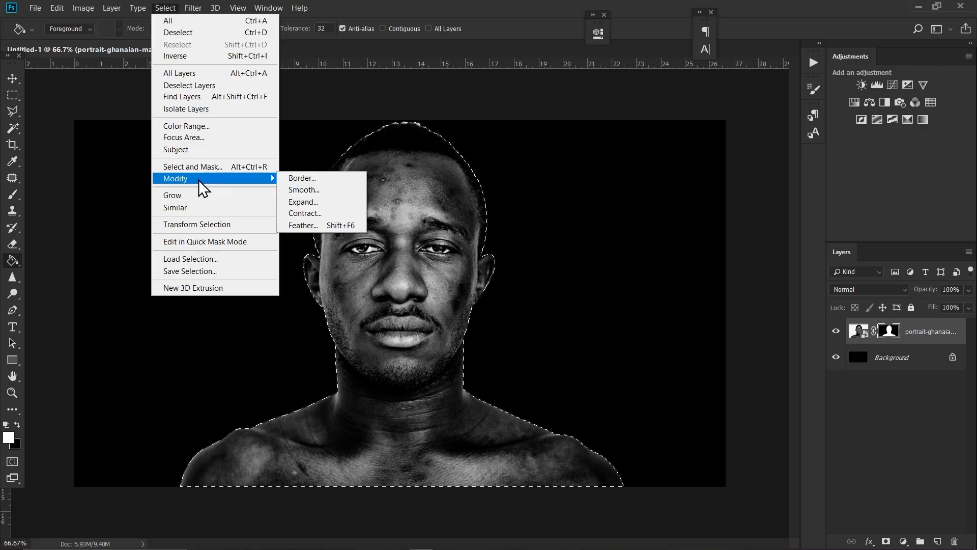
{"action": "left_click", "coordinate": [313, 213]}
{"action": "left_click", "coordinate": [547, 173]}
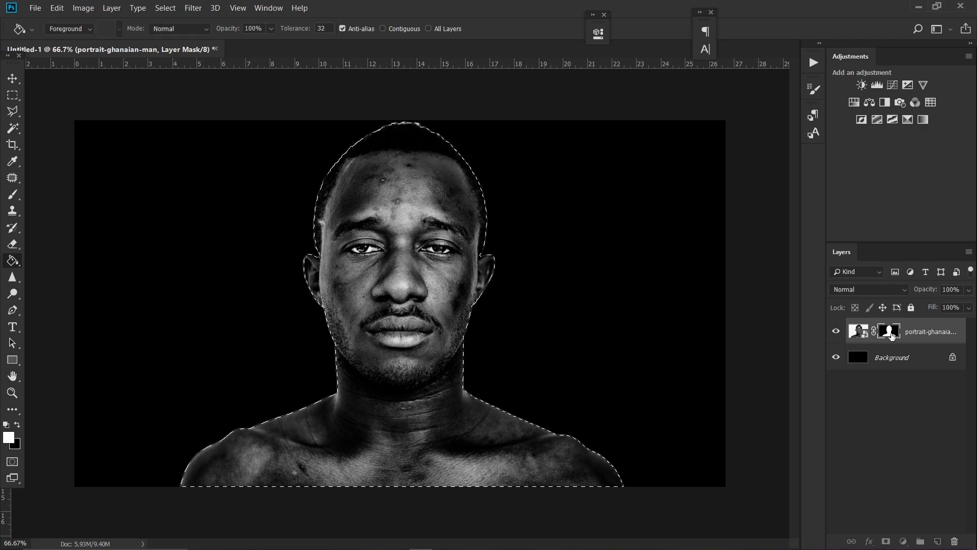
Invert the selection, paint black on the portrait's mask along the head outline, and deselect
{"action": "key", "text": "b"}
{"action": "key", "text": "x"}
{"action": "key", "text": "0"}
{"action": "key", "text": "shift+0"}
{"action": "key", "text": "ctrl+shift+i"}
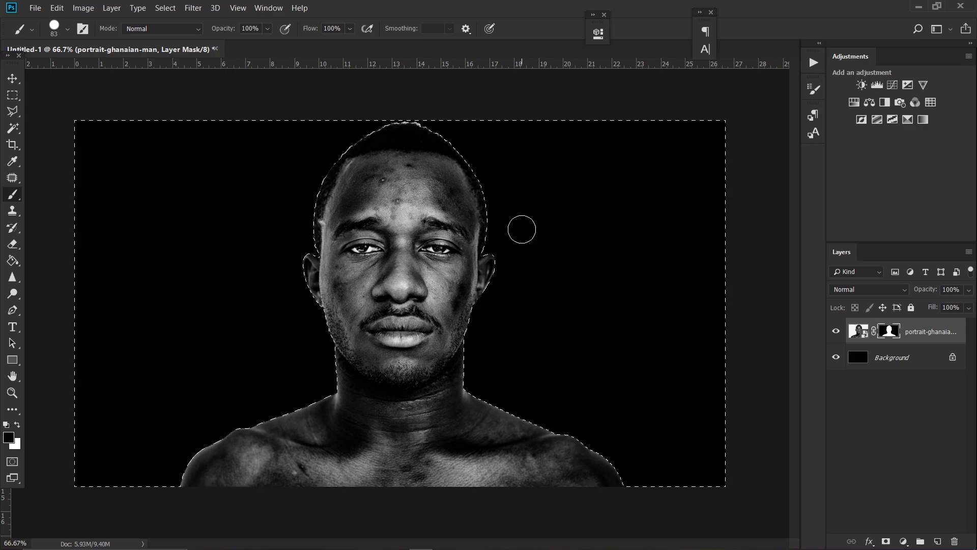
{"action": "mouse_move", "coordinate": [487, 254]}
{"action": "left_mouse_down"}
{"action": "mouse_move", "coordinate": [470, 157]}
{"action": "mouse_move", "coordinate": [416, 127]}
{"action": "mouse_move", "coordinate": [379, 127]}
{"action": "mouse_move", "coordinate": [327, 197]}
{"action": "mouse_move", "coordinate": [317, 248]}
{"action": "left_mouse_up"}
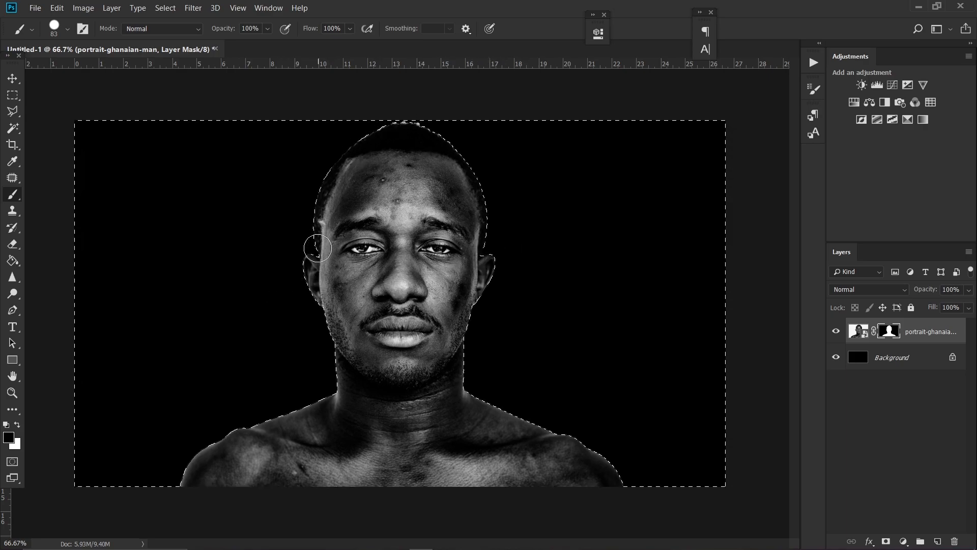
{"action": "key", "text": "ctrl+d"}
Brush away the remaining light fringe around the head with black on the portrait's mask
{"action": "left_click", "coordinate": [11, 393]}
{"action": "left_click", "coordinate": [271, 217]}
{"action": "left_click", "coordinate": [336, 213]}
{"action": "left_click_drag", "start_coordinate": [336, 216], "coordinate": [218, 463]}
{"action": "key", "text": "b"}
{"action": "mouse_move", "coordinate": [462, 219]}
{"action": "left_mouse_down"}
{"action": "mouse_move", "coordinate": [440, 227]}
{"action": "mouse_move", "coordinate": [439, 288]}
{"action": "left_mouse_up"}
{"action": "mouse_move", "coordinate": [428, 184]}
{"action": "left_mouse_down"}
{"action": "mouse_move", "coordinate": [470, 181]}
{"action": "mouse_move", "coordinate": [309, 271]}
{"action": "mouse_move", "coordinate": [348, 231]}
{"action": "mouse_move", "coordinate": [634, 237]}
{"action": "mouse_move", "coordinate": [731, 357]}
{"action": "left_mouse_up"}
{"action": "left_click", "coordinate": [12, 392]}
{"action": "left_click", "coordinate": [342, 329], "text": "alt"}
{"action": "left_click", "coordinate": [342, 330], "text": "alt"}
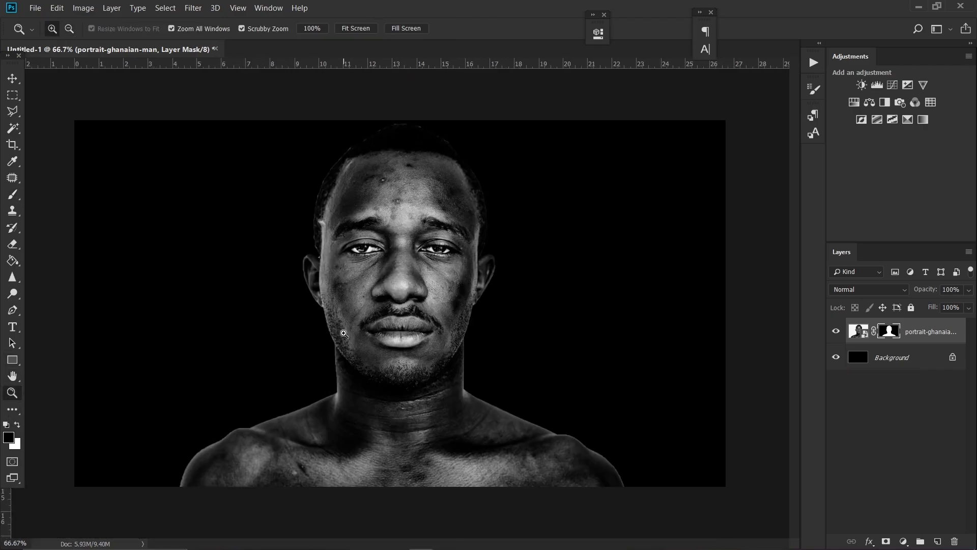
Add a Gradient Map adjustment above the portrait using the Black, White preset
{"action": "left_click", "coordinate": [904, 541]}
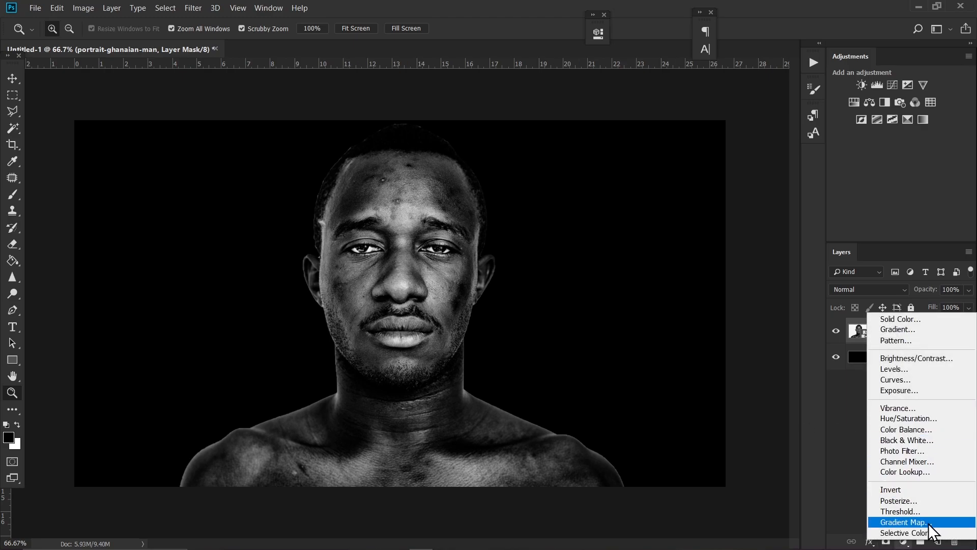
{"action": "left_click", "coordinate": [928, 522]}
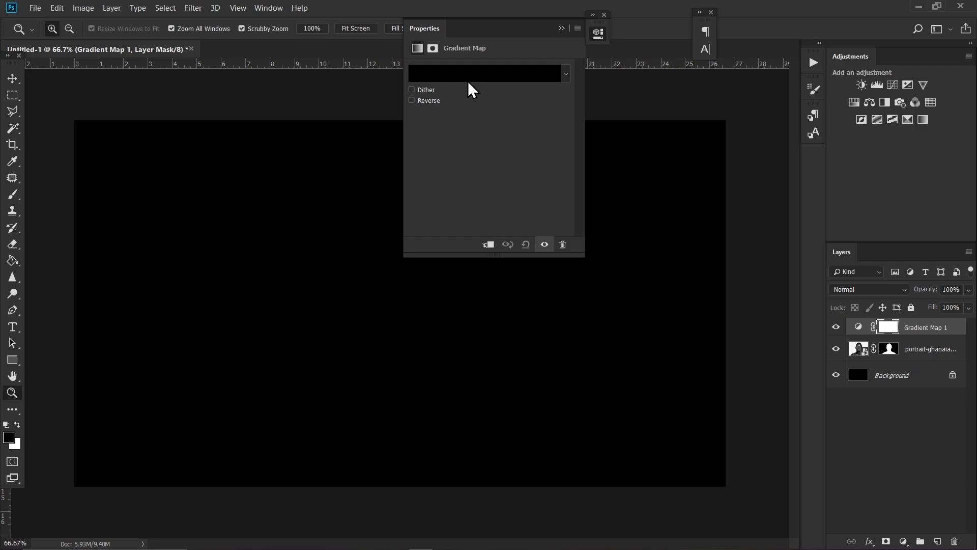
{"action": "left_click", "coordinate": [484, 75]}
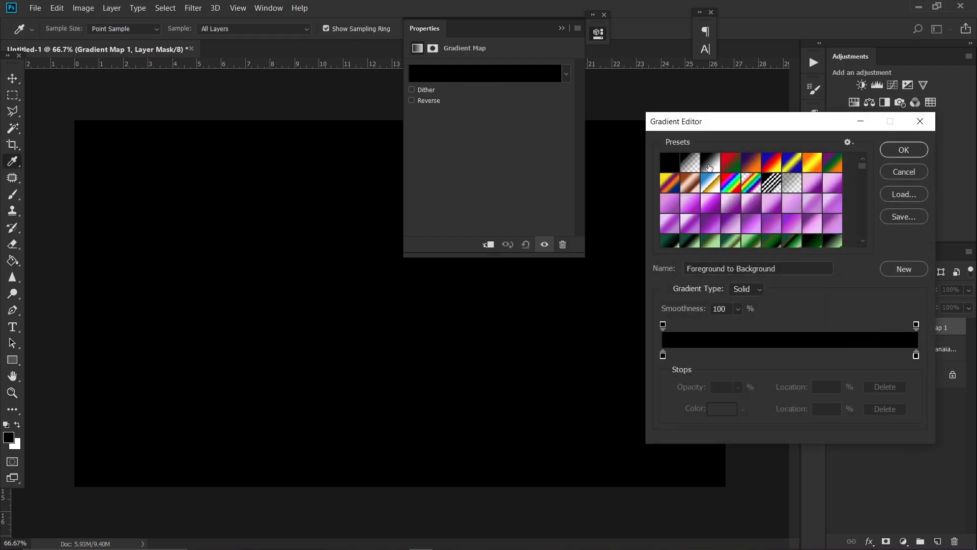
{"action": "left_click", "coordinate": [710, 168]}
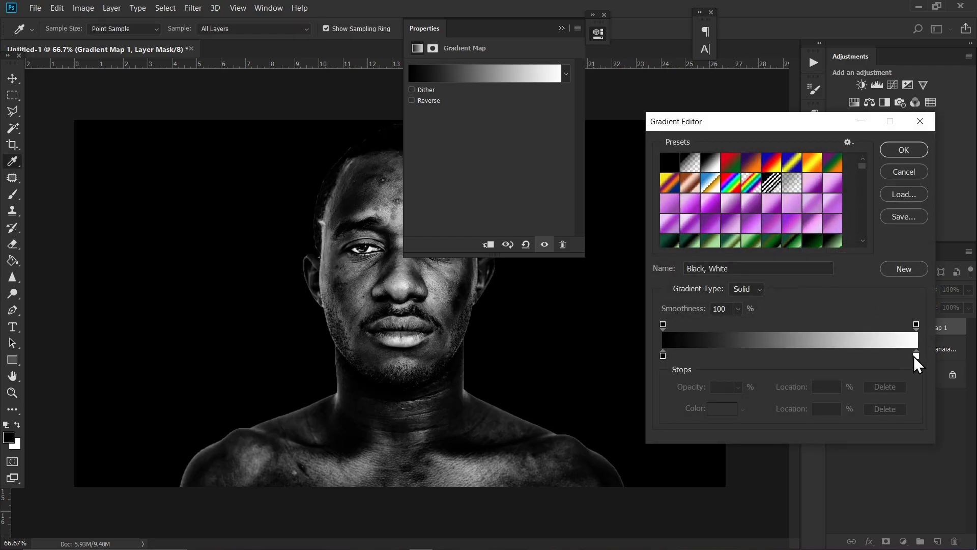
Set the gradient's white end stop to cyan 00fffc and clip the gradient map to the portrait layer
{"action": "double_click", "coordinate": [915, 355]}
{"action": "type", "text": "ff0000"}
{"action": "left_click_drag", "start_coordinate": [786, 405], "coordinate": [785, 411]}
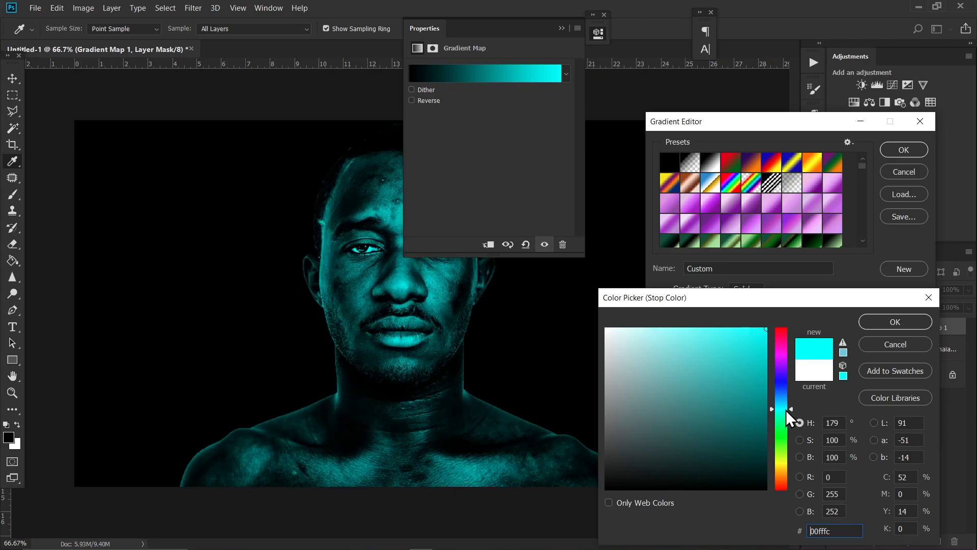
{"action": "left_click", "coordinate": [895, 321]}
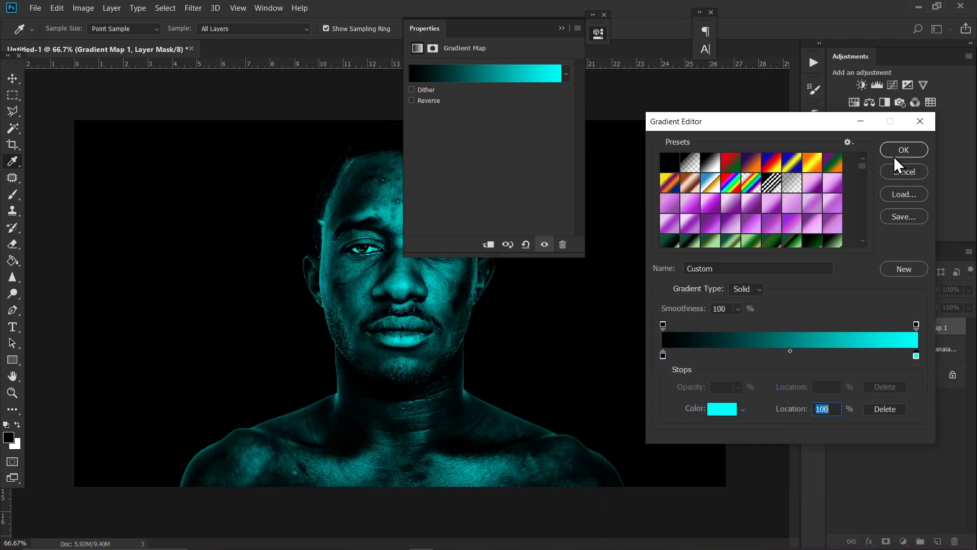
{"action": "left_click", "coordinate": [899, 150]}
{"action": "key", "text": "z"}
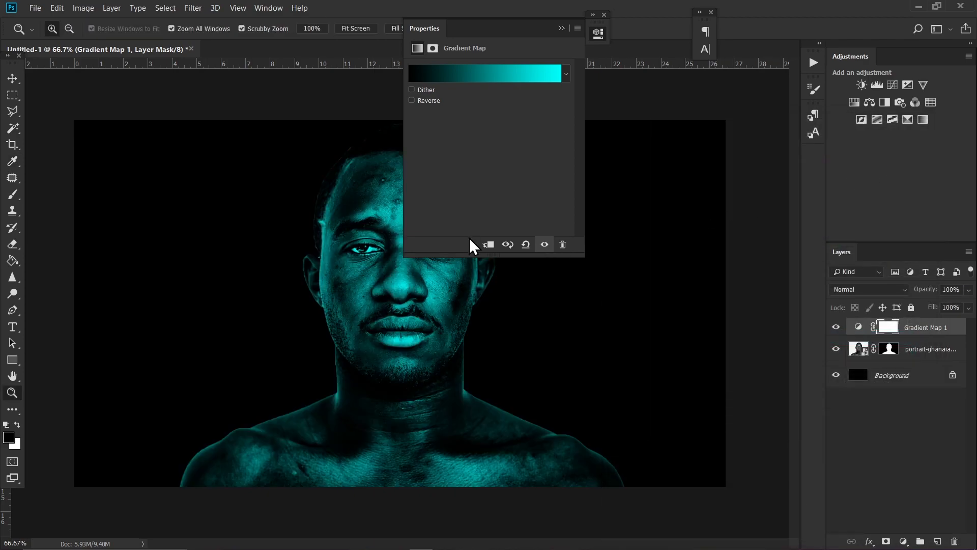
{"action": "left_click", "coordinate": [488, 246]}
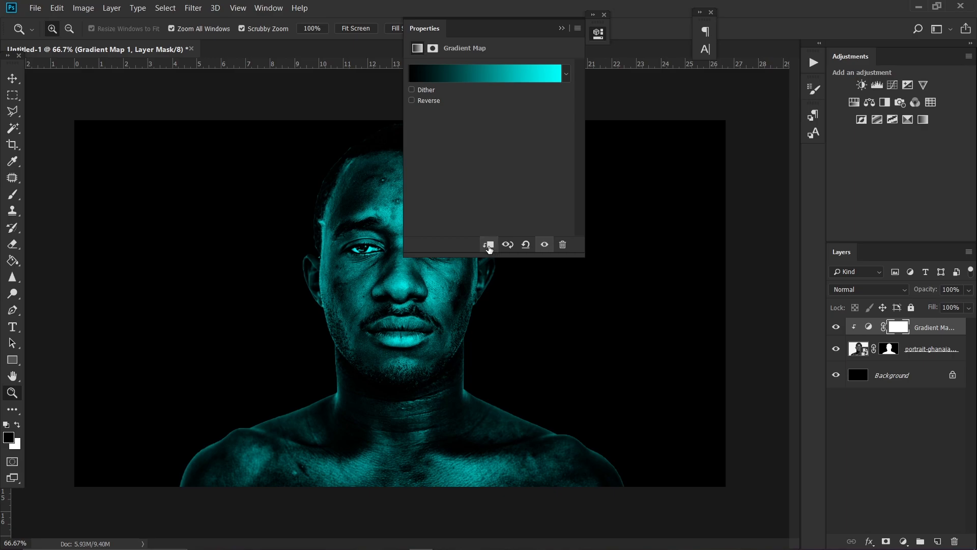
Set up a Soft Round brush with 0% hardness and 30% flow for painting black on the gradient map's mask
{"action": "left_click", "coordinate": [923, 330]}
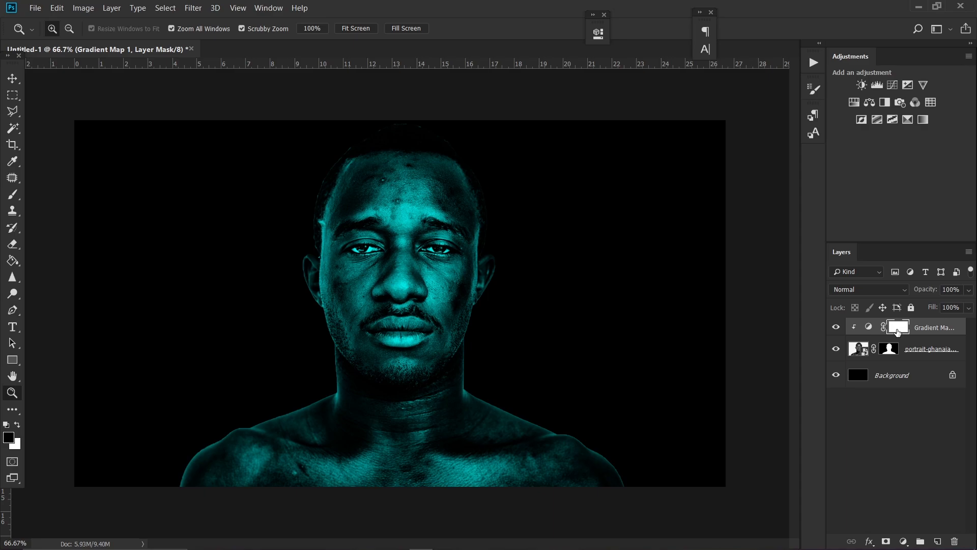
{"action": "left_click", "coordinate": [13, 198]}
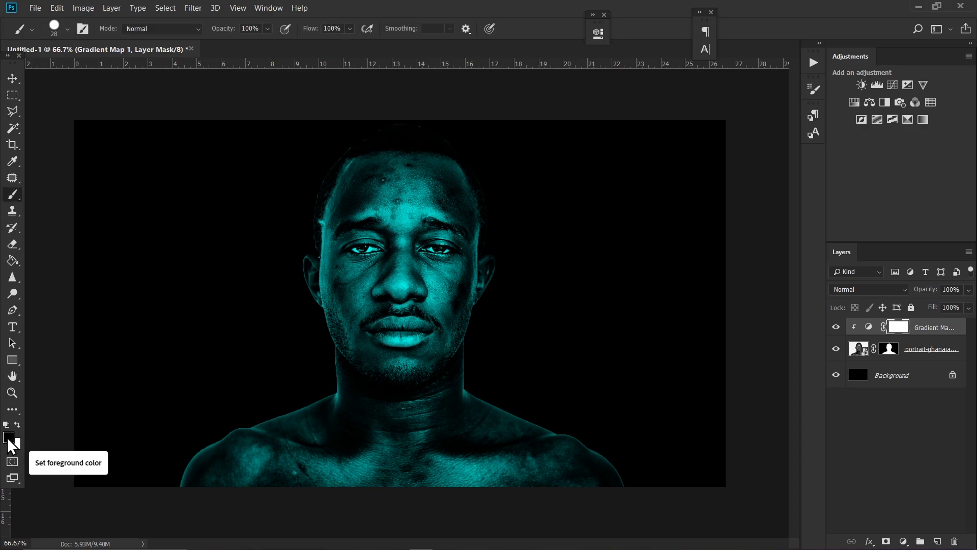
{"action": "mouse_move", "coordinate": [359, 293]}
{"action": "left_mouse_down"}
{"action": "mouse_move", "coordinate": [438, 290]}
{"action": "mouse_move", "coordinate": [375, 299]}
{"action": "left_mouse_up"}
{"action": "right_click", "coordinate": [373, 298]}
{"action": "mouse_move", "coordinate": [466, 241]}
{"action": "left_mouse_down"}
{"action": "mouse_move", "coordinate": [488, 242]}
{"action": "mouse_move", "coordinate": [416, 279]}
{"action": "left_mouse_up"}
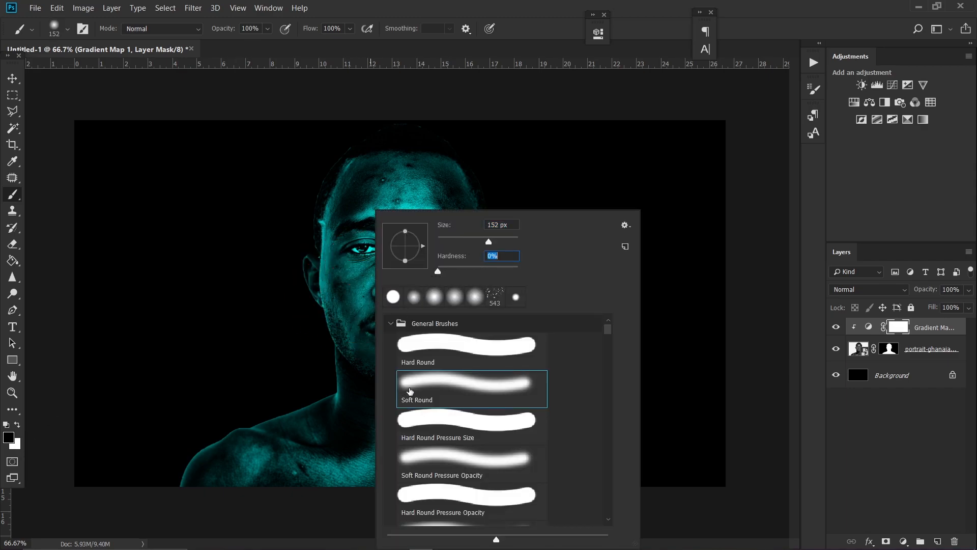
{"action": "left_click", "coordinate": [349, 28]}
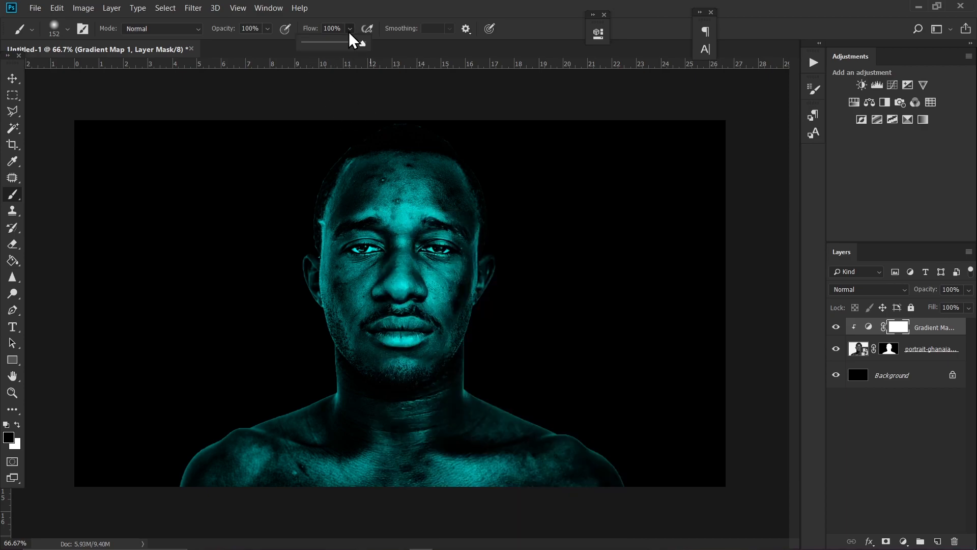
{"action": "left_click", "coordinate": [320, 44]}
Enlarge the brush to 480 px and paint black on the gradient map's mask, leaving cyan only along the man's right-hand side of the image
{"action": "right_click", "coordinate": [407, 206]}
{"action": "left_click_drag", "start_coordinate": [497, 226], "coordinate": [538, 224]}
{"action": "mouse_move", "coordinate": [354, 177]}
{"action": "left_mouse_down"}
{"action": "mouse_move", "coordinate": [337, 191]}
{"action": "mouse_move", "coordinate": [349, 284]}
{"action": "mouse_move", "coordinate": [399, 208]}
{"action": "mouse_move", "coordinate": [351, 366]}
{"action": "mouse_move", "coordinate": [350, 355]}
{"action": "mouse_move", "coordinate": [257, 436]}
{"action": "mouse_move", "coordinate": [318, 196]}
{"action": "mouse_move", "coordinate": [194, 490]}
{"action": "mouse_move", "coordinate": [349, 130]}
{"action": "mouse_move", "coordinate": [349, 382]}
{"action": "mouse_move", "coordinate": [392, 280]}
{"action": "mouse_move", "coordinate": [381, 225]}
{"action": "left_mouse_up"}
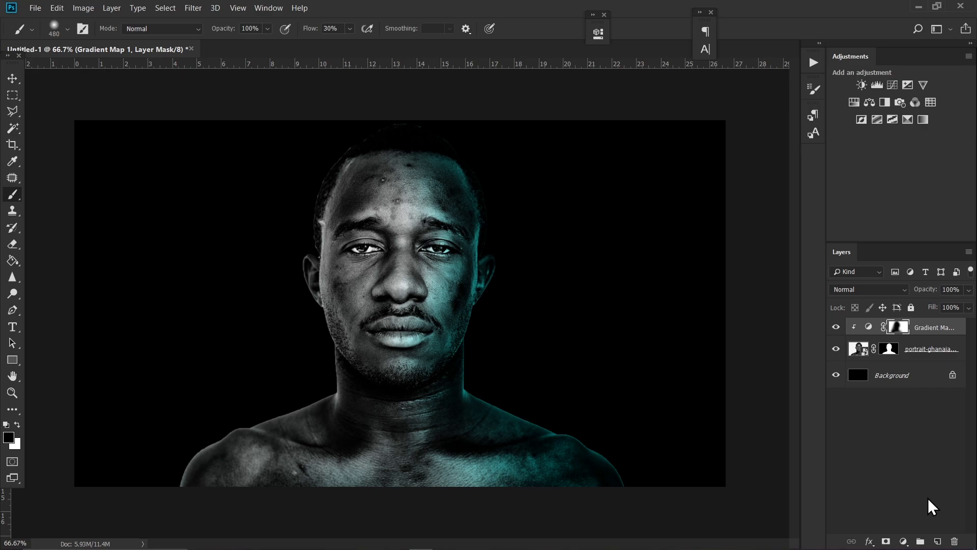
Add a second Gradient Map adjustment above the first one using the Black, White preset
{"action": "left_click", "coordinate": [904, 541]}
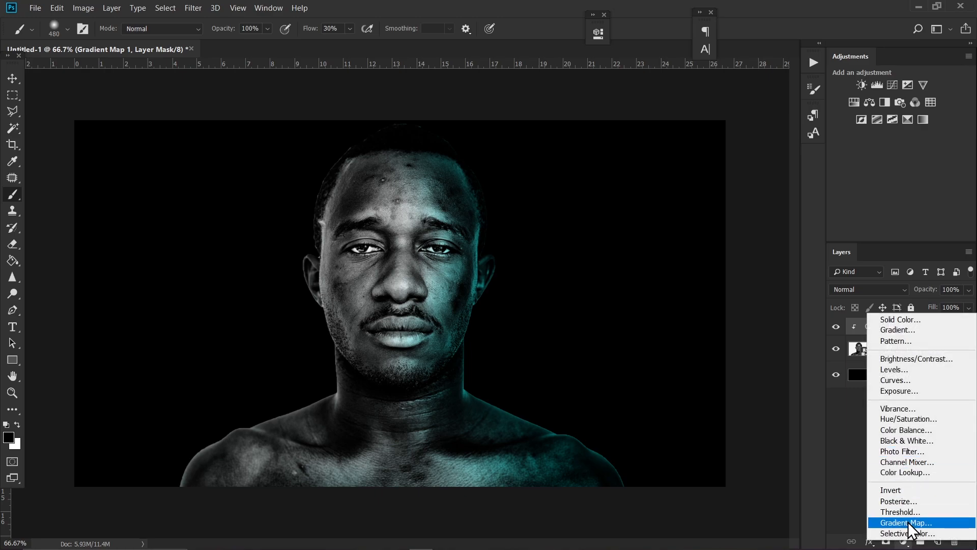
{"action": "left_click", "coordinate": [907, 521]}
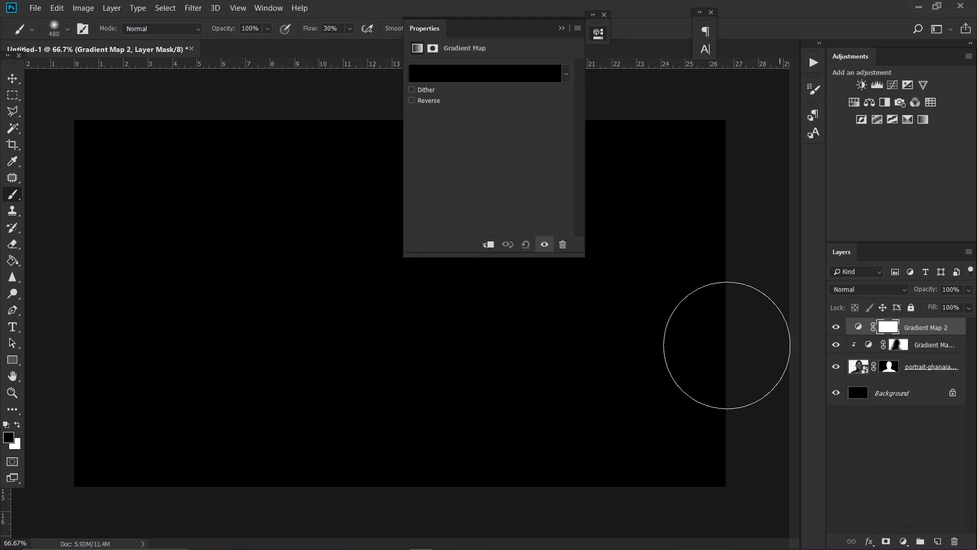
{"action": "left_click", "coordinate": [484, 79]}
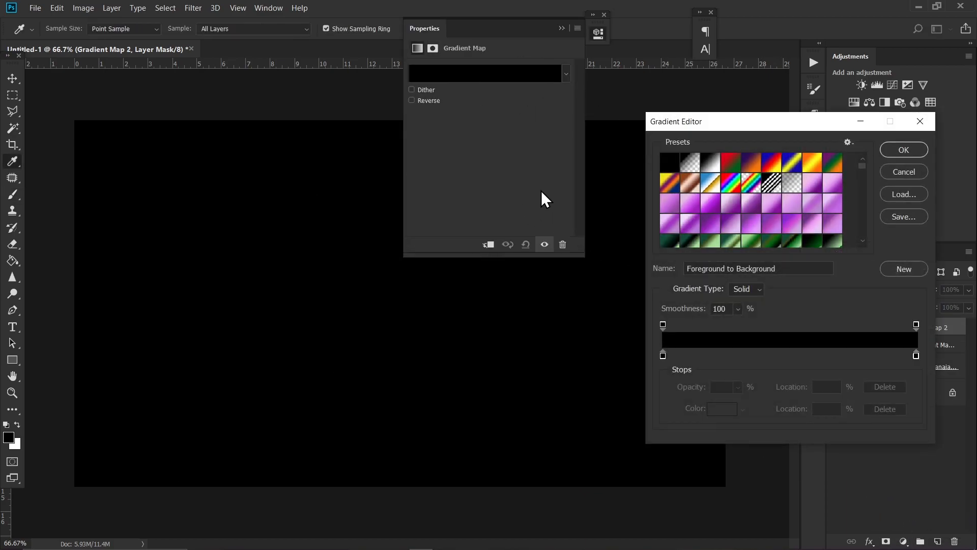
{"action": "left_click", "coordinate": [710, 169]}
Set the second gradient map's white end stop to orange ff9000 and return to the Brush tool
{"action": "double_click", "coordinate": [915, 355]}
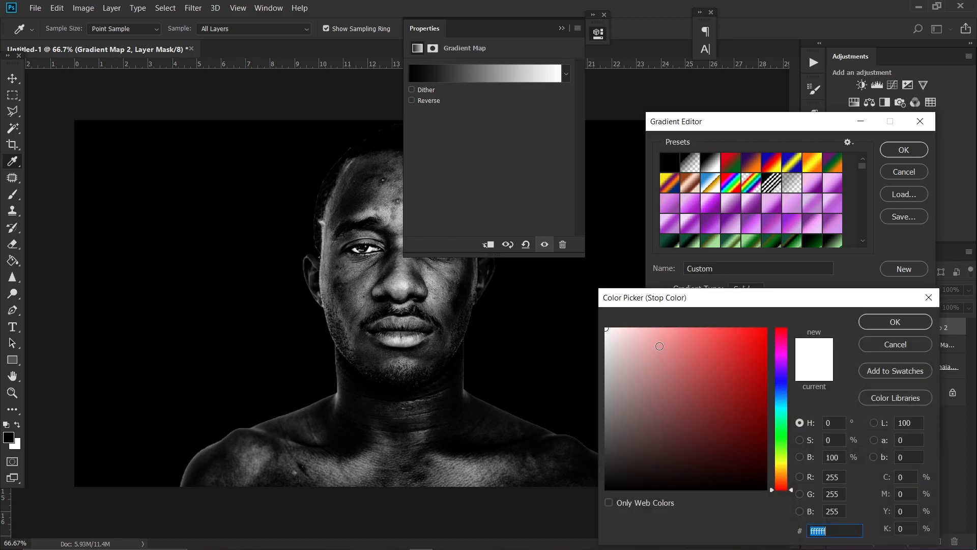
{"action": "type", "text": "ff0000"}
{"action": "left_click_drag", "start_coordinate": [785, 466], "coordinate": [790, 474]}
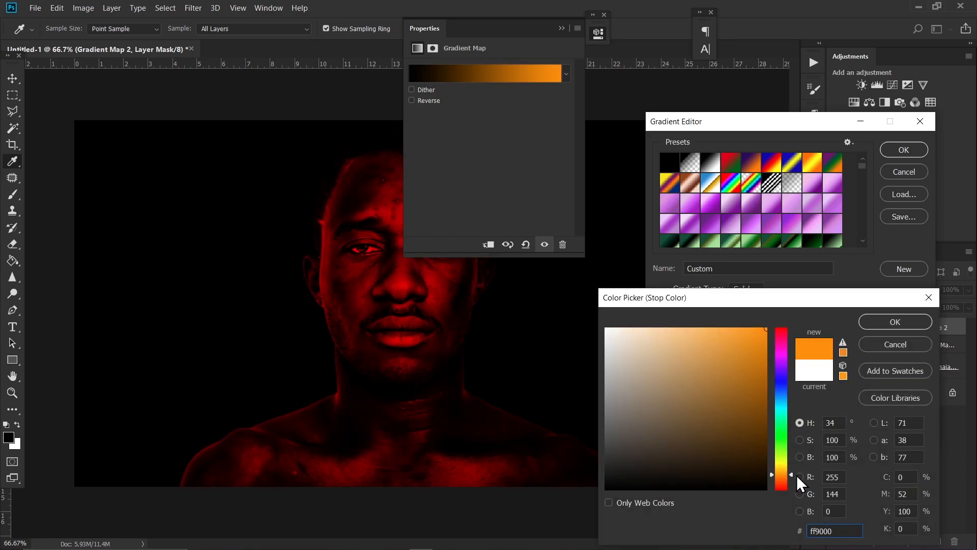
{"action": "left_click", "coordinate": [915, 322]}
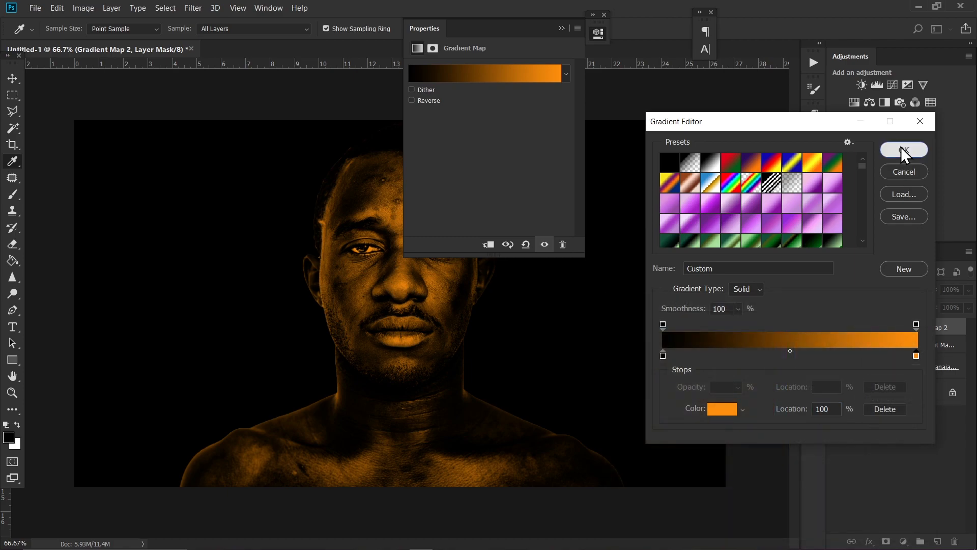
{"action": "left_click", "coordinate": [901, 150]}
{"action": "key", "text": "b"}
{"action": "left_click", "coordinate": [562, 28]}
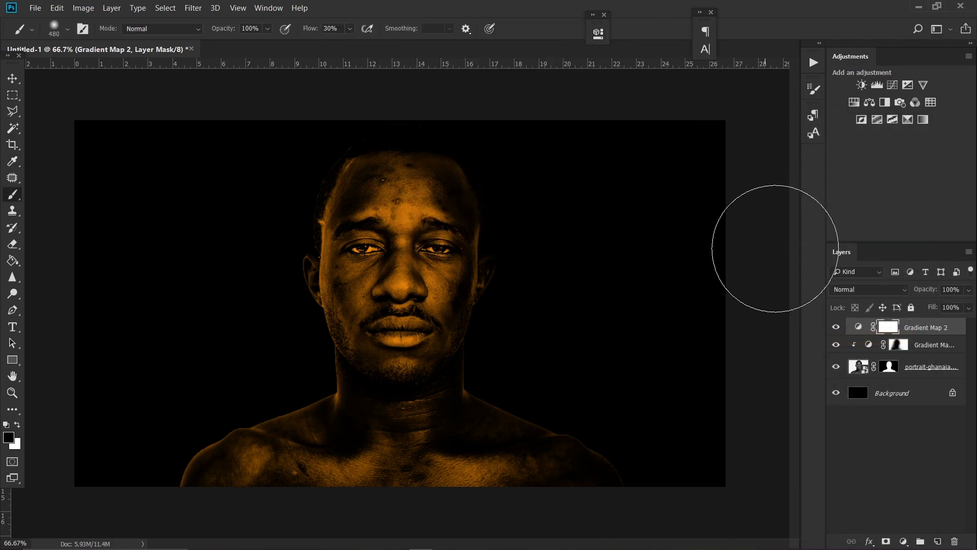
Paint black on the orange gradient map's mask over the cyan side and the face's centre, and clip it to the portrait
{"action": "mouse_move", "coordinate": [490, 218]}
{"action": "left_mouse_down"}
{"action": "mouse_move", "coordinate": [490, 358]}
{"action": "mouse_move", "coordinate": [482, 273]}
{"action": "mouse_move", "coordinate": [450, 267]}
{"action": "mouse_move", "coordinate": [437, 284]}
{"action": "mouse_move", "coordinate": [430, 450]}
{"action": "mouse_move", "coordinate": [388, 490]}
{"action": "mouse_move", "coordinate": [447, 491]}
{"action": "mouse_move", "coordinate": [525, 347]}
{"action": "left_mouse_up"}
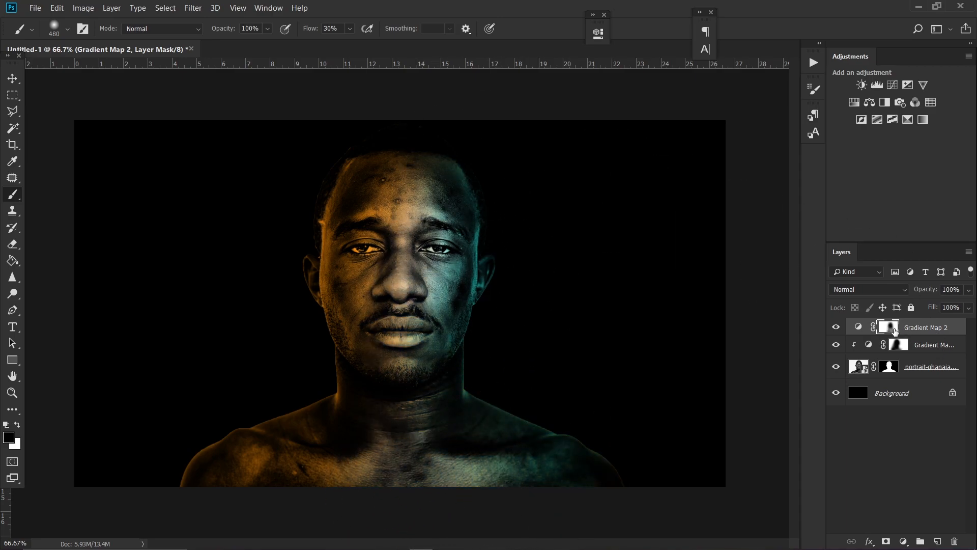
{"action": "mouse_move", "coordinate": [451, 208]}
{"action": "left_mouse_down"}
{"action": "mouse_move", "coordinate": [410, 240]}
{"action": "mouse_move", "coordinate": [417, 436]}
{"action": "mouse_move", "coordinate": [365, 482]}
{"action": "left_mouse_up"}
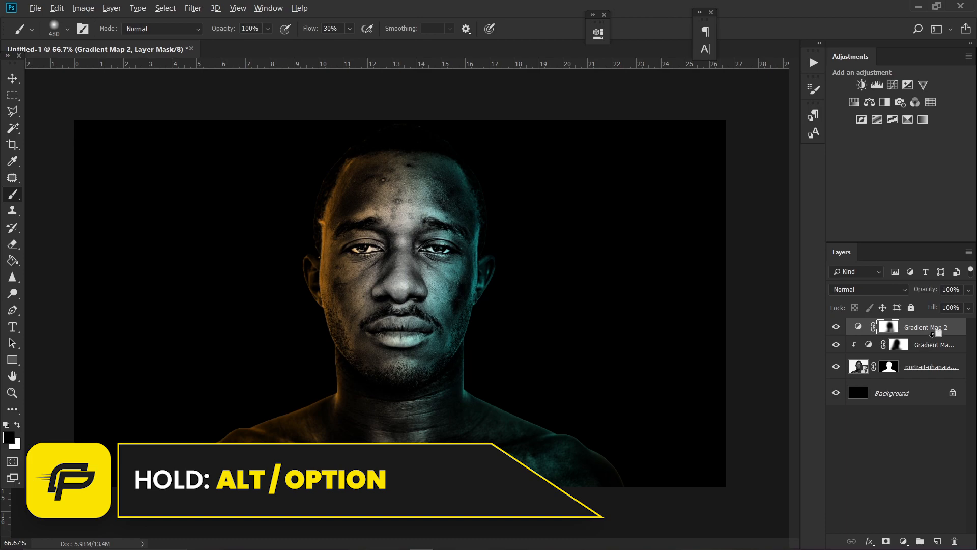
{"action": "left_click", "coordinate": [933, 334], "text": "alt"}
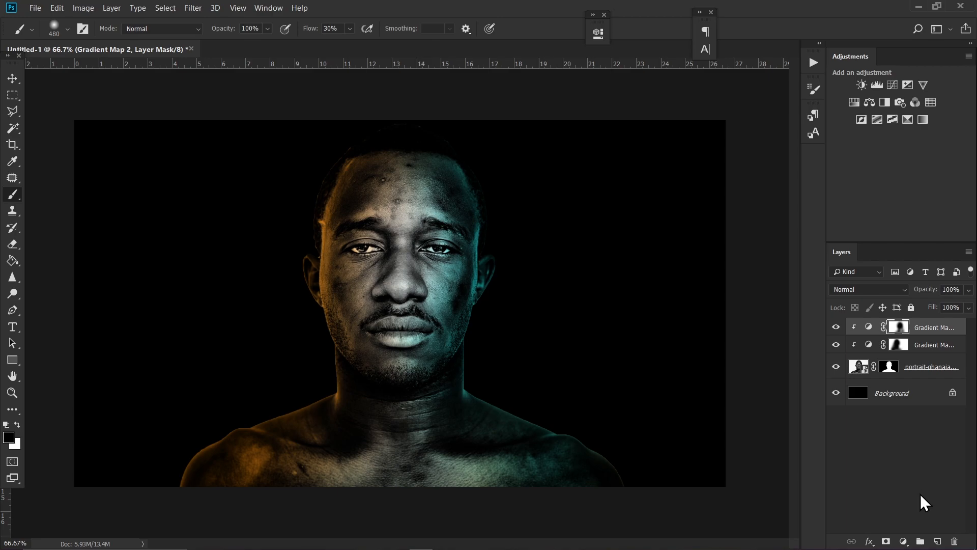
Create a new layer clipped to the portrait and set the foreground colour to cyan 00f6ff
{"action": "left_click", "coordinate": [936, 541]}
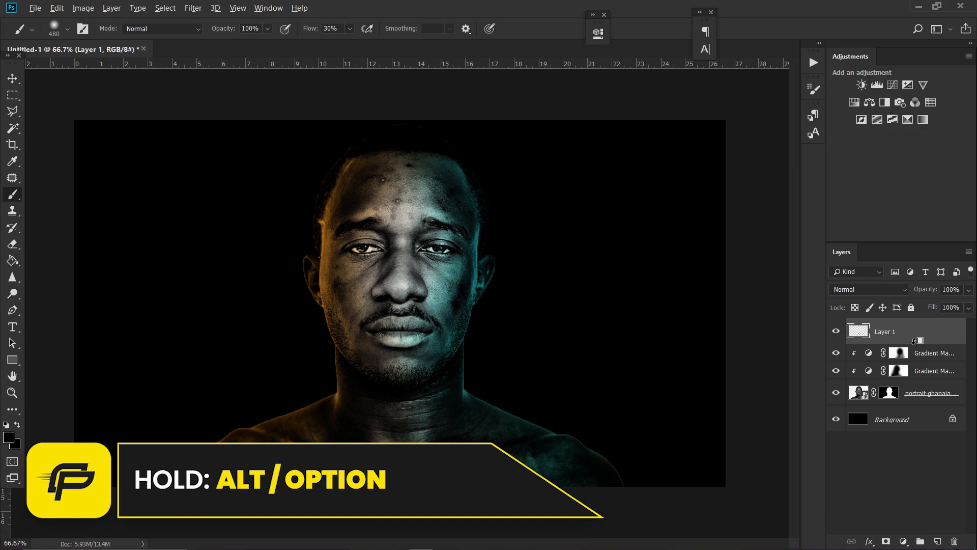
{"action": "left_click", "coordinate": [914, 340], "text": "alt"}
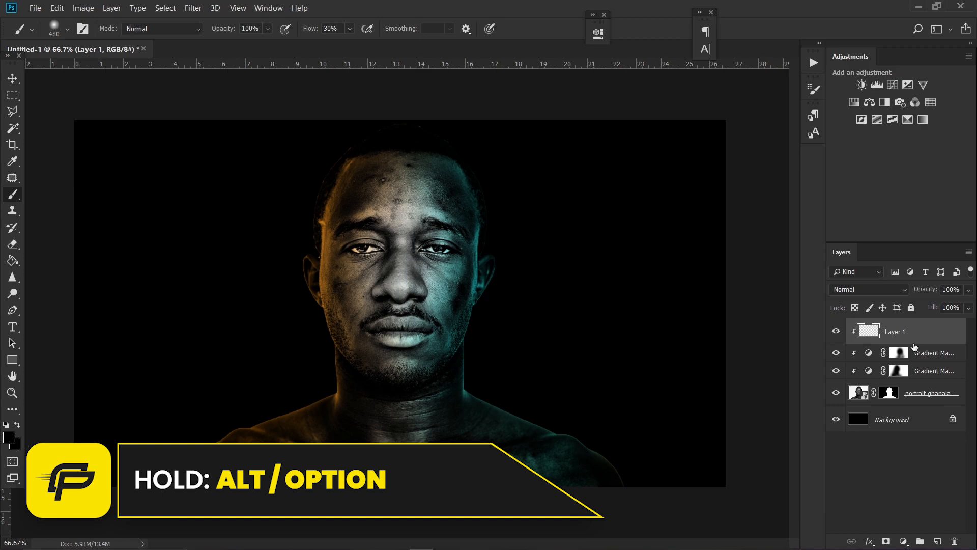
{"action": "left_click", "coordinate": [9, 437]}
{"action": "left_click_drag", "start_coordinate": [712, 391], "coordinate": [783, 408]}
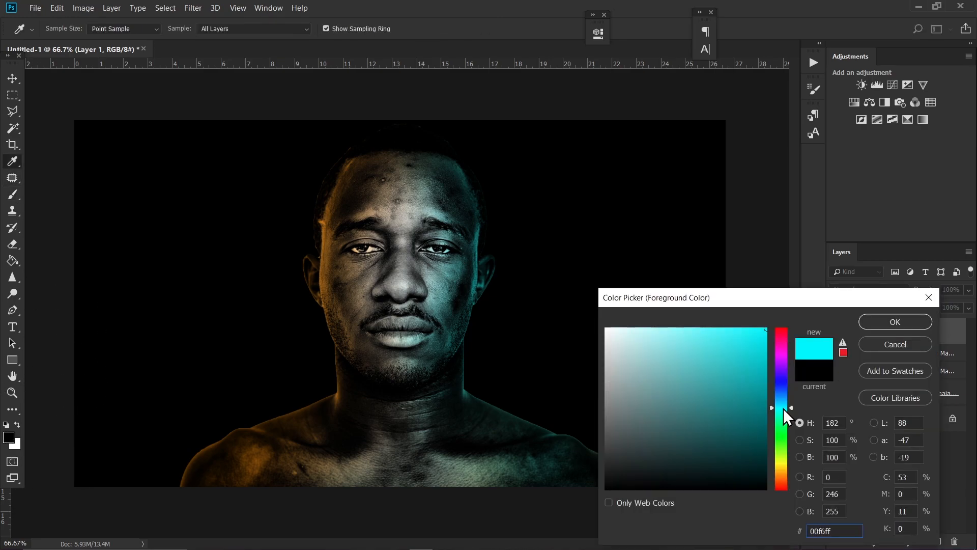
{"action": "left_click", "coordinate": [894, 322]}
Reduce the brush to 127 px and paint a cyan rim light along the shoulder, neck, ear and head on the image's right side
{"action": "mouse_move", "coordinate": [538, 392]}
{"action": "left_mouse_down"}
{"action": "mouse_move", "coordinate": [647, 455]}
{"action": "mouse_move", "coordinate": [609, 409]}
{"action": "mouse_move", "coordinate": [506, 373]}
{"action": "mouse_move", "coordinate": [568, 415]}
{"action": "mouse_move", "coordinate": [485, 371]}
{"action": "mouse_move", "coordinate": [490, 377]}
{"action": "mouse_move", "coordinate": [499, 344]}
{"action": "left_mouse_up"}
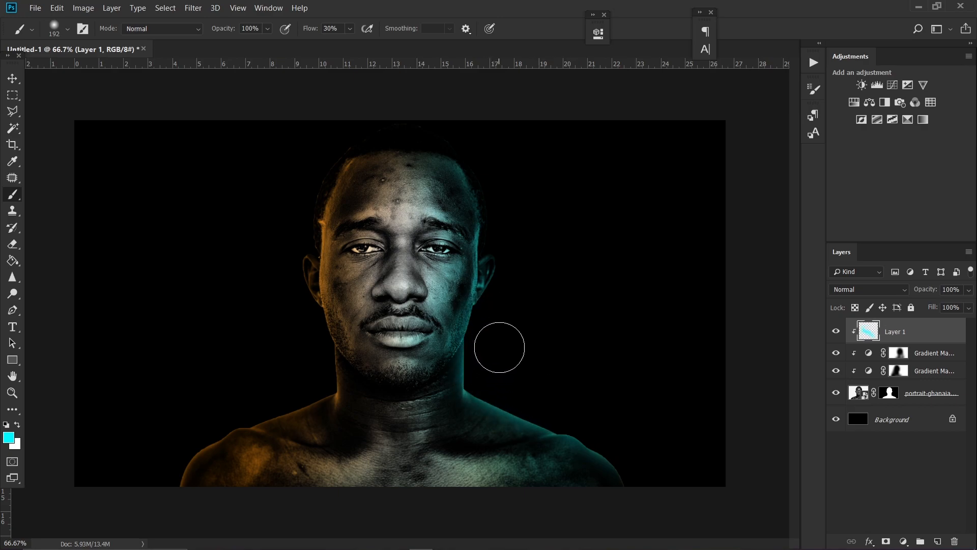
{"action": "right_click", "coordinate": [492, 363], "text": "alt"}
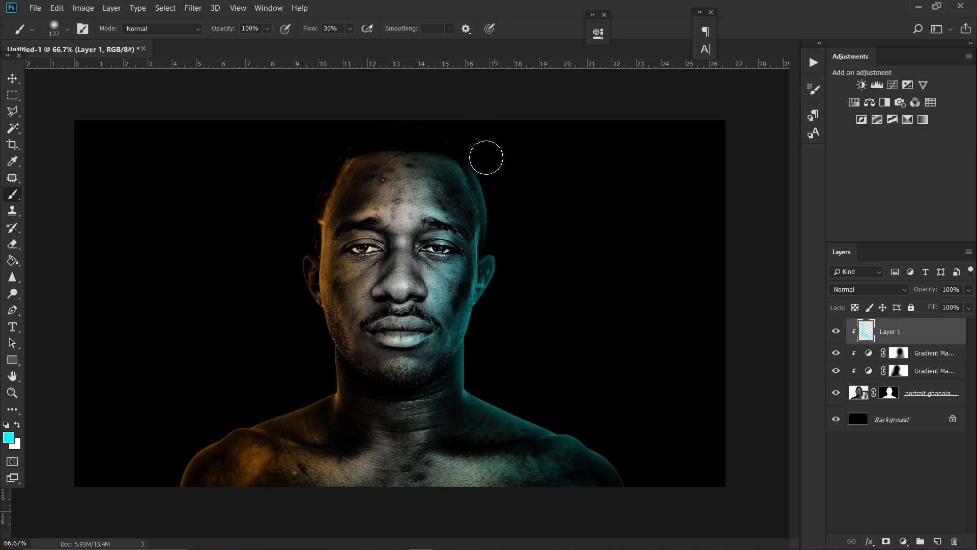
{"action": "left_click_drag", "start_coordinate": [470, 313], "coordinate": [504, 411]}
{"action": "key", "text": "ctrl+z"}
{"action": "left_click_drag", "start_coordinate": [482, 382], "coordinate": [571, 417]}
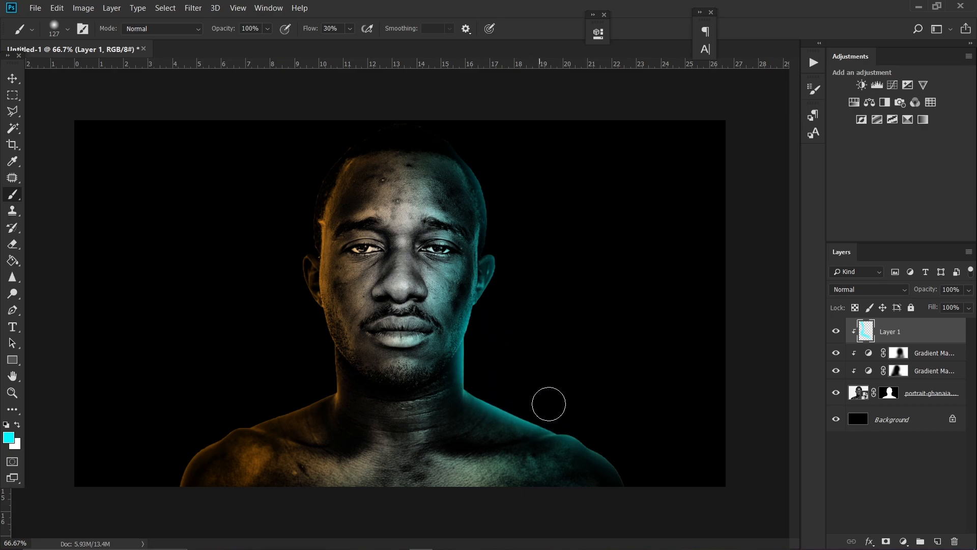
{"action": "left_click_drag", "start_coordinate": [489, 309], "coordinate": [502, 240]}
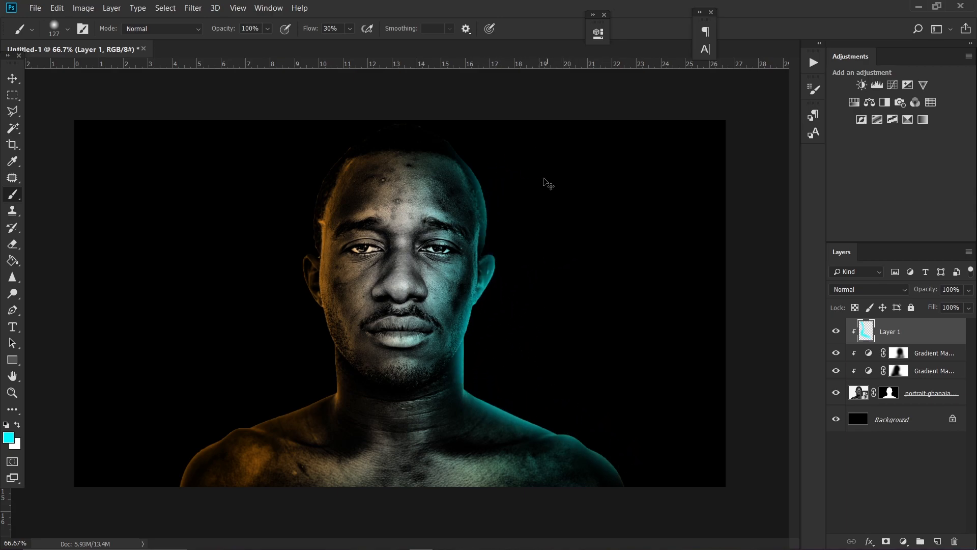
Set the foreground colour to orange ff7800 and paint a rim light along the shoulder, neck and head on the image's left side
{"action": "left_click", "coordinate": [9, 437]}
{"action": "left_click_drag", "start_coordinate": [782, 406], "coordinate": [804, 478]}
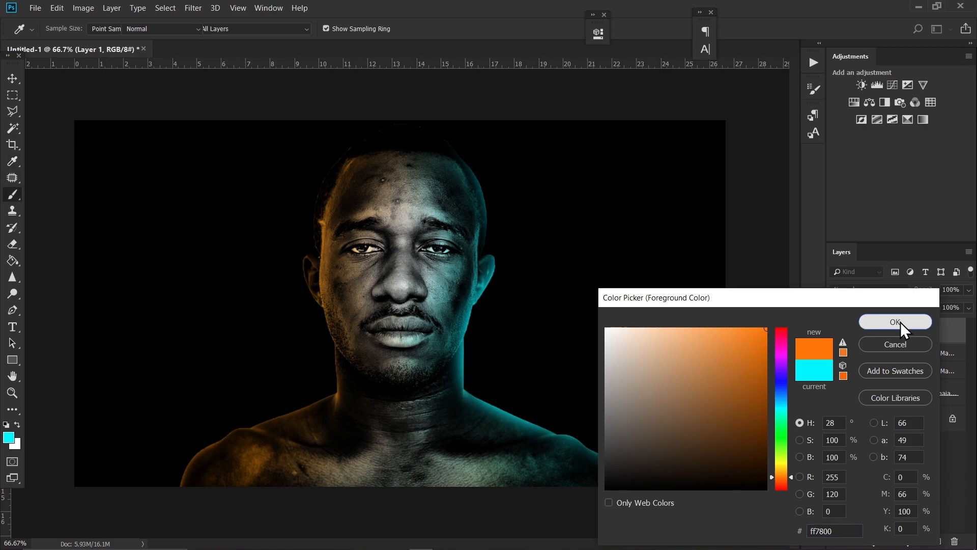
{"action": "left_click", "coordinate": [900, 321]}
{"action": "mouse_move", "coordinate": [166, 486]}
{"action": "left_mouse_down"}
{"action": "mouse_move", "coordinate": [221, 417]}
{"action": "mouse_move", "coordinate": [325, 381]}
{"action": "mouse_move", "coordinate": [285, 240]}
{"action": "mouse_move", "coordinate": [295, 203]}
{"action": "mouse_move", "coordinate": [293, 239]}
{"action": "mouse_move", "coordinate": [310, 190]}
{"action": "mouse_move", "coordinate": [296, 255]}
{"action": "mouse_move", "coordinate": [315, 172]}
{"action": "mouse_move", "coordinate": [294, 253]}
{"action": "mouse_move", "coordinate": [304, 181]}
{"action": "mouse_move", "coordinate": [299, 235]}
{"action": "mouse_move", "coordinate": [301, 195]}
{"action": "left_mouse_up"}
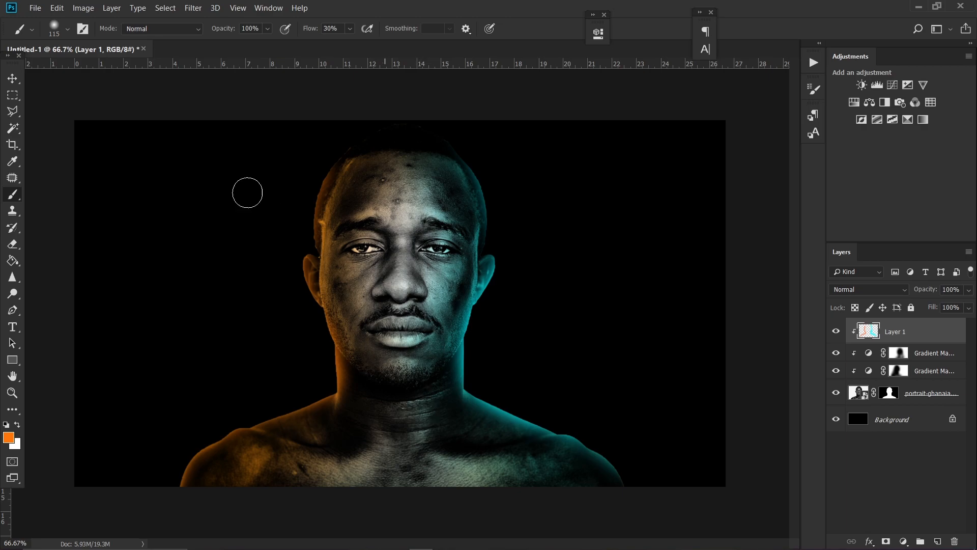
Set the brush opacity to 30%, paint an orange glow on the jaw and chin, and erase the excess
{"action": "left_click", "coordinate": [235, 43]}
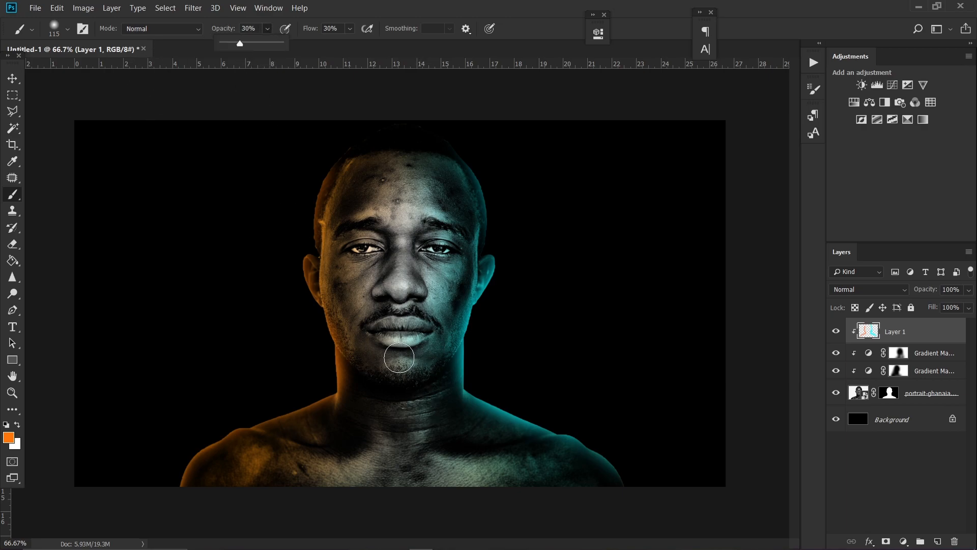
{"action": "mouse_move", "coordinate": [336, 331]}
{"action": "left_mouse_down"}
{"action": "mouse_move", "coordinate": [362, 371]}
{"action": "mouse_move", "coordinate": [388, 385]}
{"action": "mouse_move", "coordinate": [327, 326]}
{"action": "mouse_move", "coordinate": [355, 352]}
{"action": "mouse_move", "coordinate": [341, 328]}
{"action": "mouse_move", "coordinate": [364, 373]}
{"action": "left_mouse_up"}
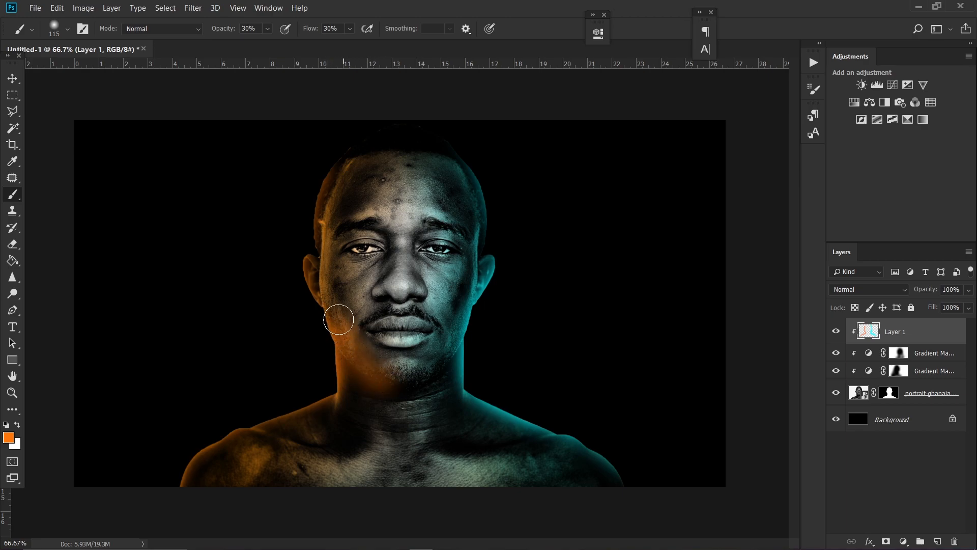
{"action": "key", "text": "e"}
{"action": "mouse_move", "coordinate": [618, 360]}
{"action": "left_mouse_down"}
{"action": "mouse_move", "coordinate": [591, 355]}
{"action": "mouse_move", "coordinate": [564, 287]}
{"action": "mouse_move", "coordinate": [576, 192]}
{"action": "left_mouse_up"}
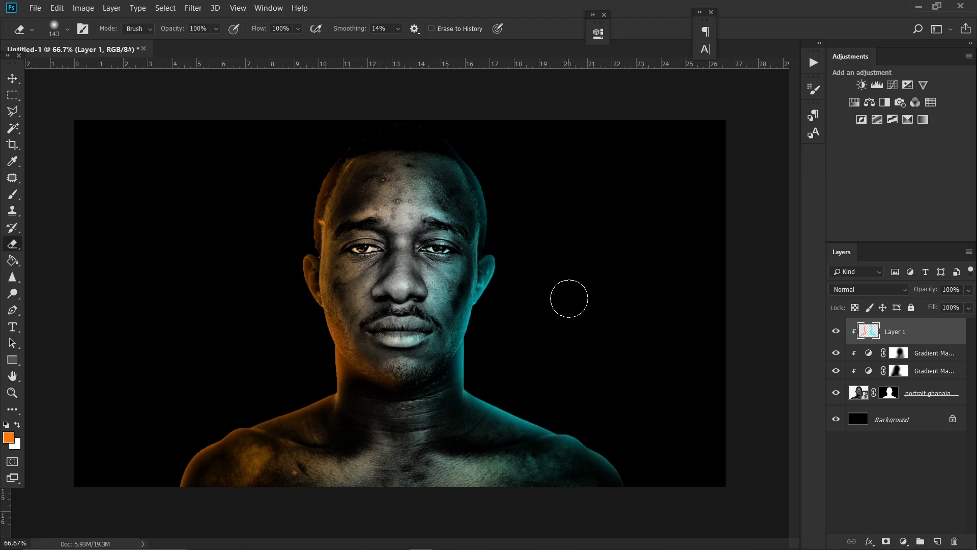
Set the foreground colour to cyan 00fbff, paint a faint glow on the jaw's cyan side, and compare the image with the layer hidden
{"action": "key", "text": "b"}
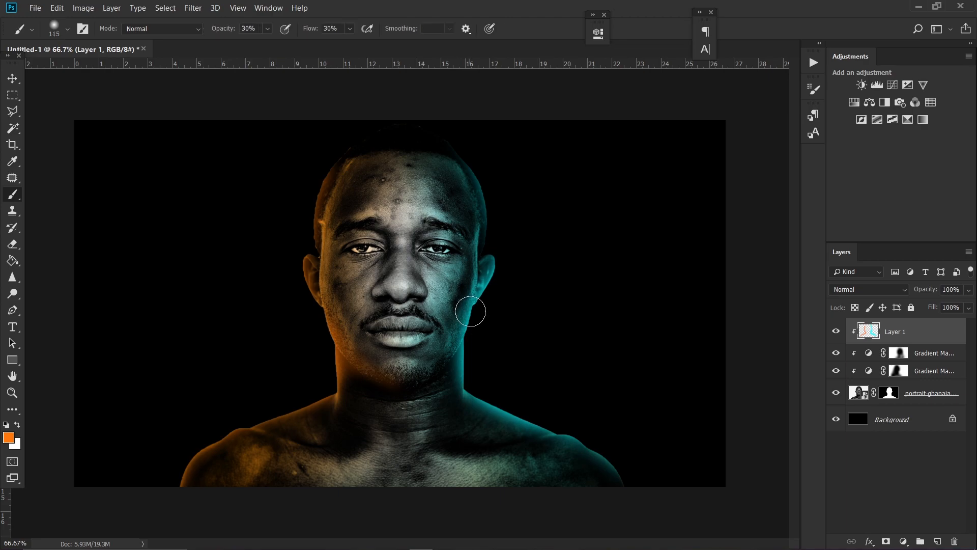
{"action": "left_click", "coordinate": [473, 308], "text": "alt"}
{"action": "left_click_drag", "start_coordinate": [473, 308], "coordinate": [471, 306]}
{"action": "left_click", "coordinate": [9, 438]}
{"action": "type", "text": "00fbff"}
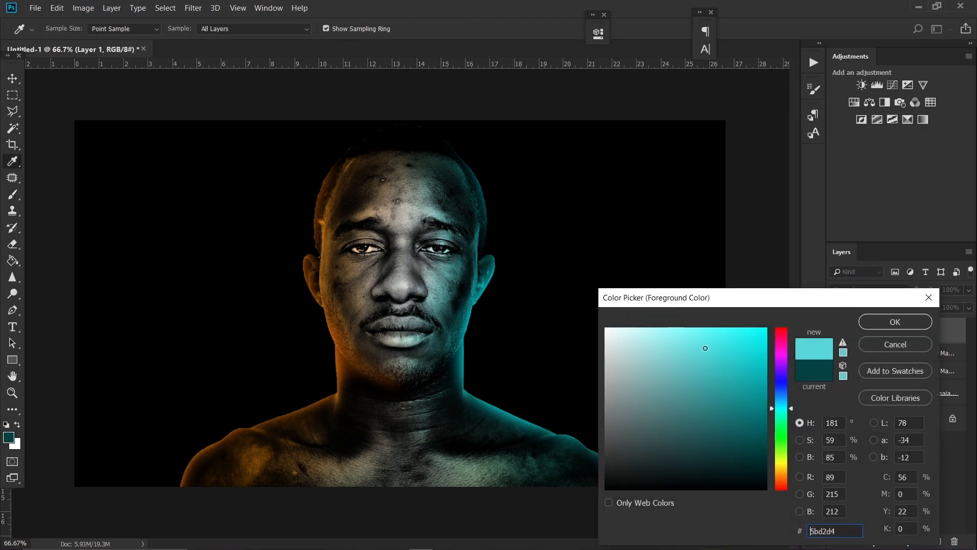
{"action": "left_click", "coordinate": [895, 322]}
{"action": "mouse_move", "coordinate": [455, 349]}
{"action": "left_mouse_down"}
{"action": "mouse_move", "coordinate": [391, 380]}
{"action": "mouse_move", "coordinate": [461, 344]}
{"action": "mouse_move", "coordinate": [387, 348]}
{"action": "mouse_move", "coordinate": [433, 318]}
{"action": "mouse_move", "coordinate": [404, 349]}
{"action": "mouse_move", "coordinate": [382, 351]}
{"action": "mouse_move", "coordinate": [428, 341]}
{"action": "mouse_move", "coordinate": [397, 416]}
{"action": "mouse_move", "coordinate": [388, 407]}
{"action": "mouse_move", "coordinate": [435, 404]}
{"action": "mouse_move", "coordinate": [399, 399]}
{"action": "mouse_move", "coordinate": [440, 403]}
{"action": "mouse_move", "coordinate": [412, 361]}
{"action": "mouse_move", "coordinate": [437, 309]}
{"action": "left_mouse_up"}
{"action": "key", "text": "e"}
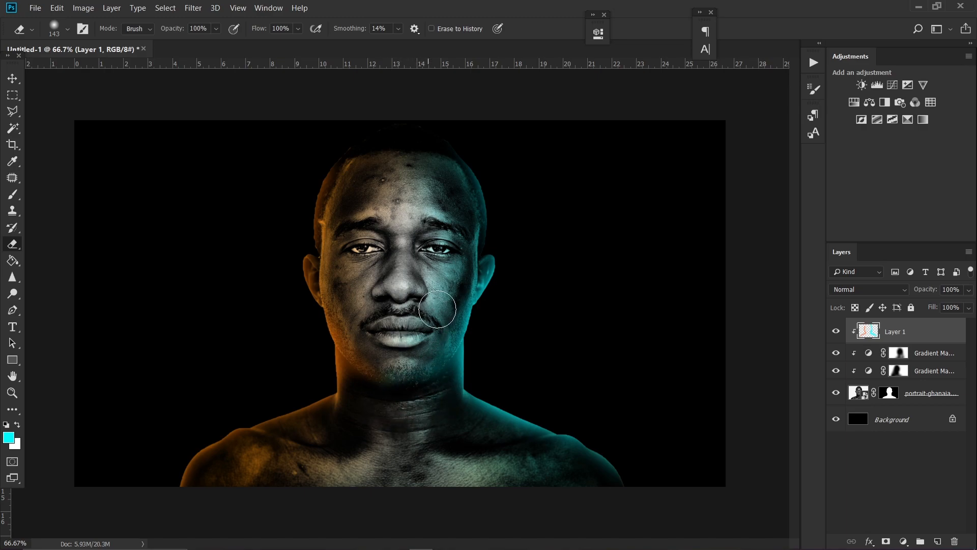
{"action": "left_click", "coordinate": [835, 331]}
{"action": "left_click", "coordinate": [835, 331]}
Duplicate the painted rim-light layer, clip the copy to the portrait, and set its blend mode to Linear Dodge (Add)
{"action": "key", "text": "ctrl+j"}
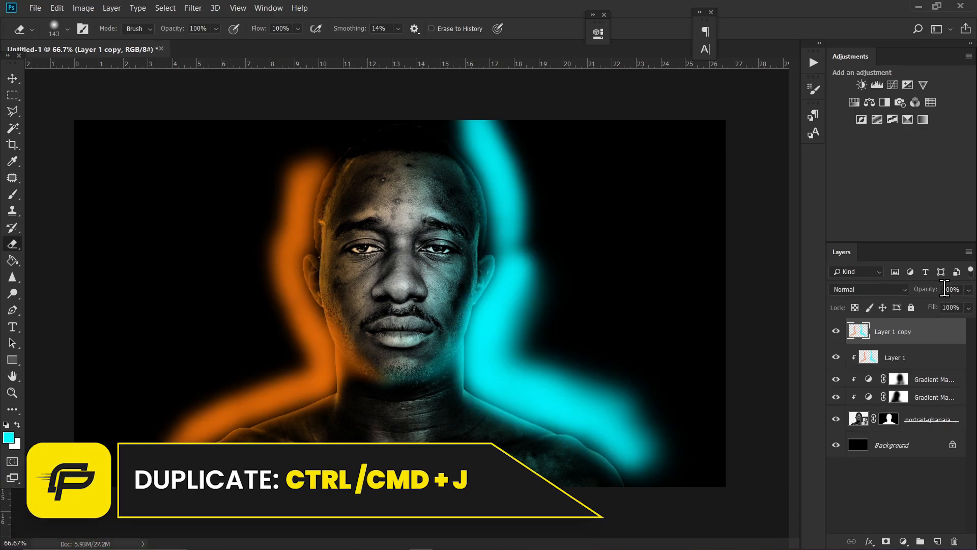
{"action": "left_click", "coordinate": [918, 343], "text": "alt"}
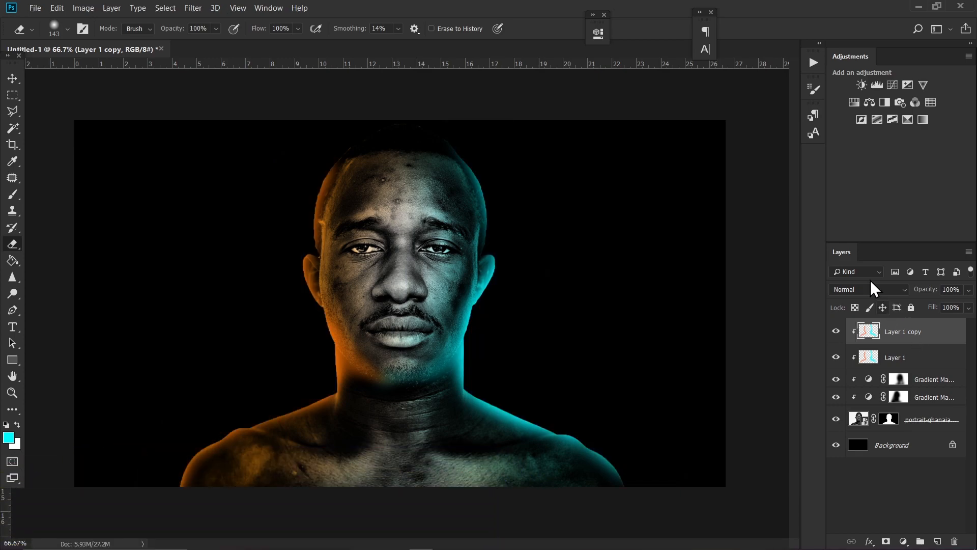
{"action": "left_click", "coordinate": [865, 290]}
{"action": "left_click", "coordinate": [884, 124]}
{"action": "left_click", "coordinate": [836, 331]}
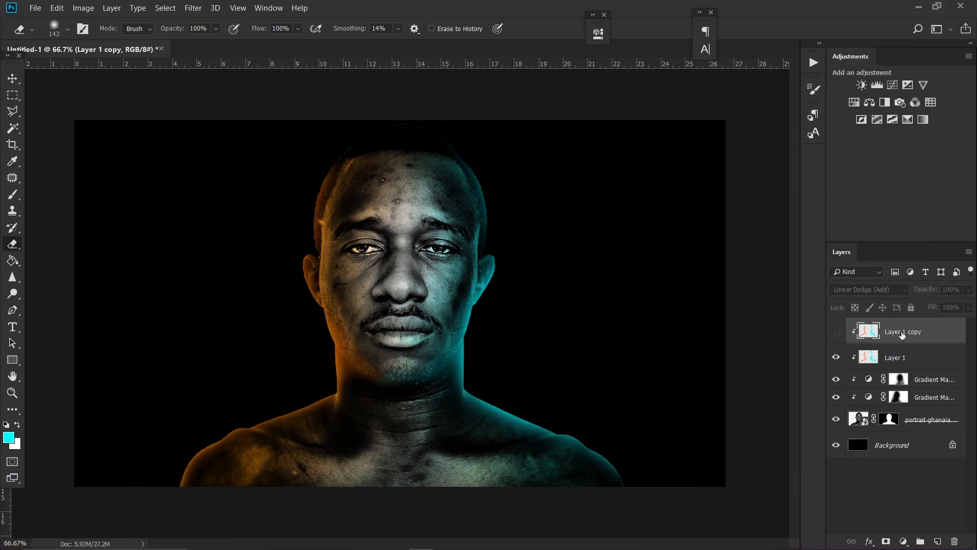
{"action": "left_click", "coordinate": [836, 332]}
Lower the duplicated rim-light layer's opacity to 47% and compare the portrait with and without it
{"action": "left_click_drag", "start_coordinate": [968, 290], "coordinate": [929, 307]}
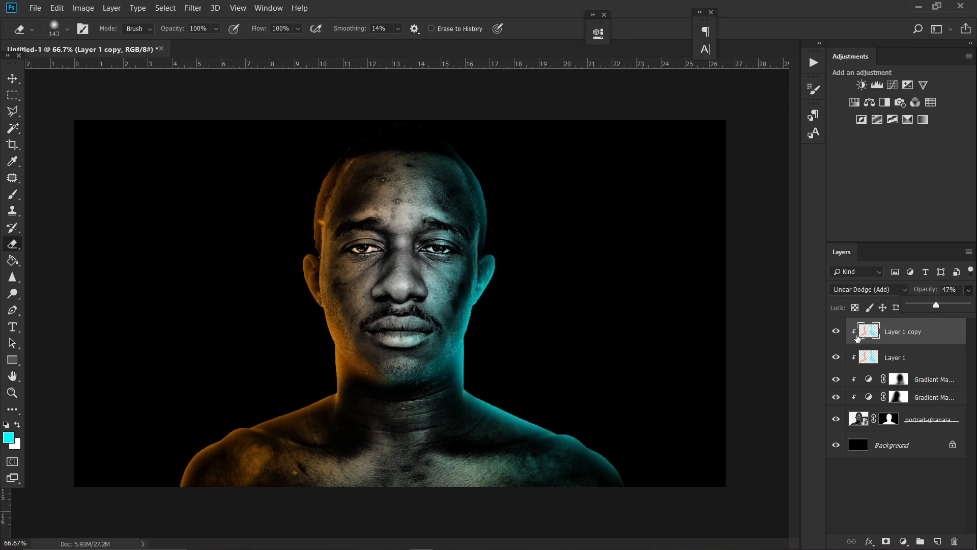
{"action": "left_click", "coordinate": [836, 332]}
{"action": "left_click", "coordinate": [836, 331]}
{"action": "left_click", "coordinate": [835, 331]}
{"action": "left_click", "coordinate": [836, 332]}
{"action": "left_click", "coordinate": [836, 331]}
Create another layer clipped to the portrait and set the foreground colour to light cyan 79fdff for the shoulder highlights
{"action": "left_click", "coordinate": [12, 395]}
{"action": "left_click", "coordinate": [558, 441]}
{"action": "left_click", "coordinate": [574, 438]}
{"action": "left_click_drag", "start_coordinate": [583, 365], "coordinate": [607, 356]}
{"action": "left_click", "coordinate": [937, 542]}
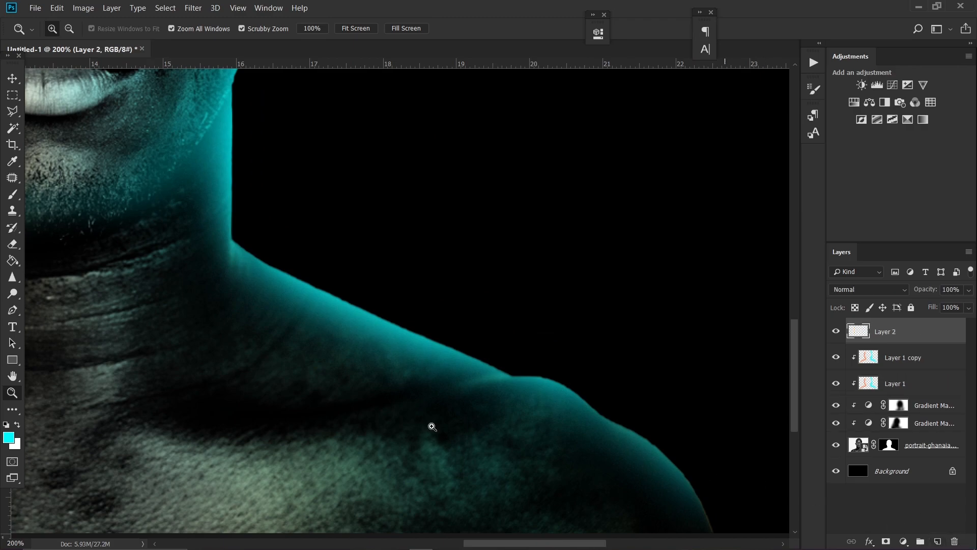
{"action": "left_click", "coordinate": [14, 196]}
{"action": "left_click", "coordinate": [9, 437]}
{"action": "left_click_drag", "start_coordinate": [659, 328], "coordinate": [691, 304]}
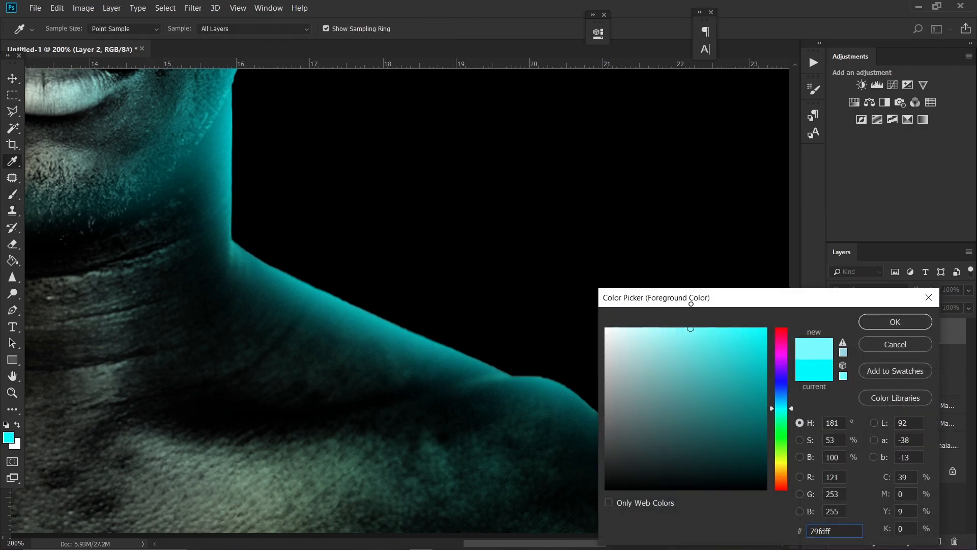
{"action": "left_click", "coordinate": [890, 321]}
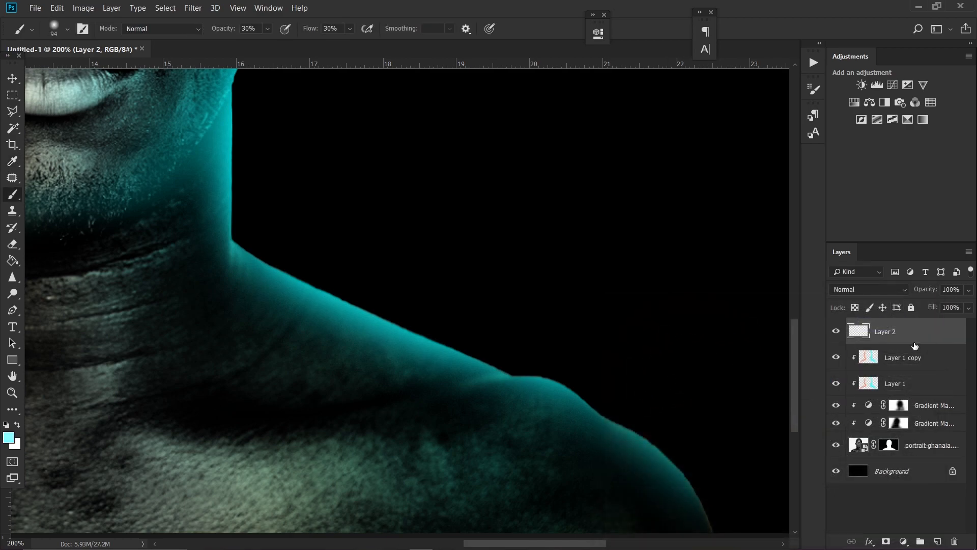
{"action": "left_click", "coordinate": [927, 339], "text": "alt"}
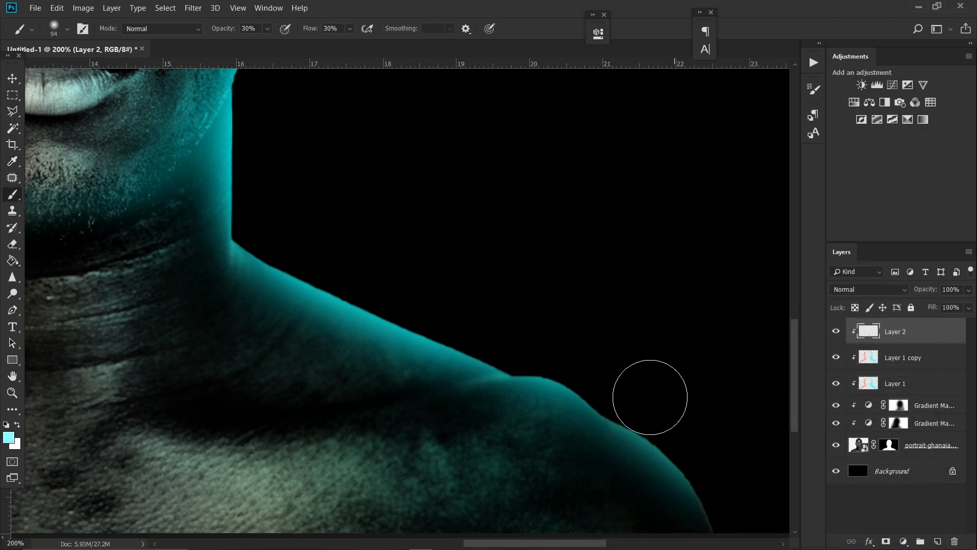
Reduce the brush size to 41 px and paint a light-cyan highlight along the outer edge of the cyan-side shoulder
{"action": "key", "text": "bracketleft"}
{"action": "key", "text": "bracketleft"}
{"action": "key", "text": "bracketleft"}
{"action": "key", "text": "bracketleft"}
{"action": "key", "text": "bracketleft"}
{"action": "mouse_move", "coordinate": [582, 380]}
{"action": "left_mouse_down"}
{"action": "mouse_move", "coordinate": [596, 397]}
{"action": "mouse_move", "coordinate": [579, 374]}
{"action": "mouse_move", "coordinate": [484, 356]}
{"action": "mouse_move", "coordinate": [531, 376]}
{"action": "left_mouse_up"}
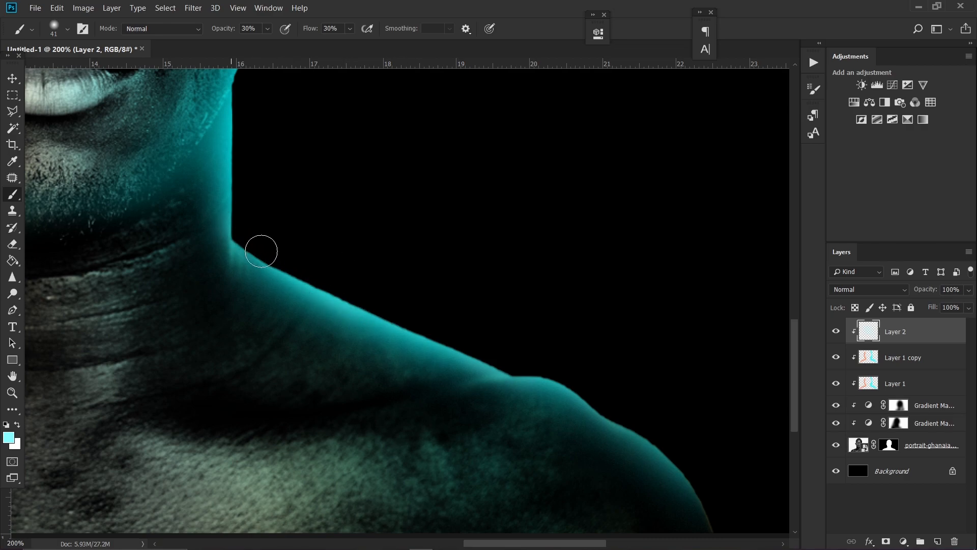
Paint light-cyan edge highlights along the neck, cheek and ear on the portrait's cyan side
{"action": "left_click_drag", "start_coordinate": [244, 214], "coordinate": [255, 426]}
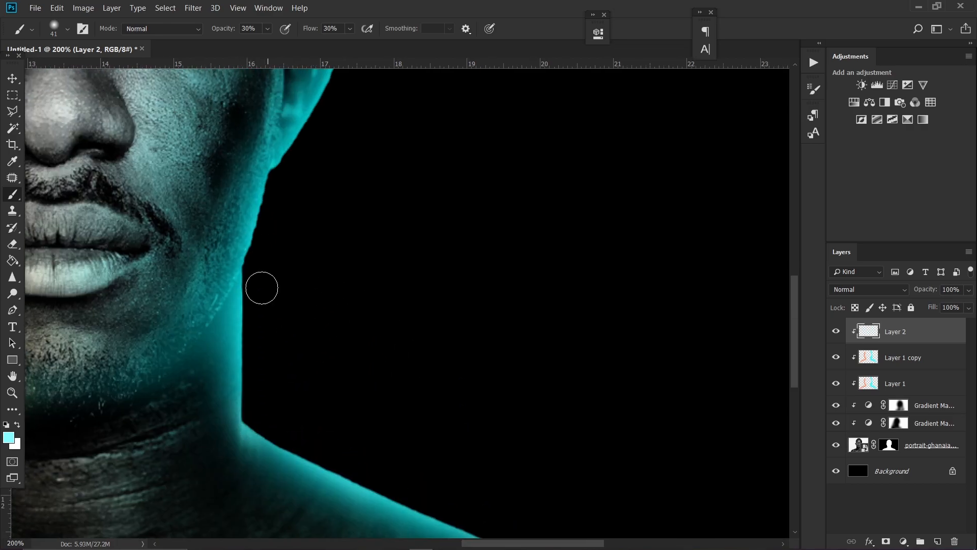
{"action": "left_click_drag", "start_coordinate": [349, 87], "coordinate": [410, 350]}
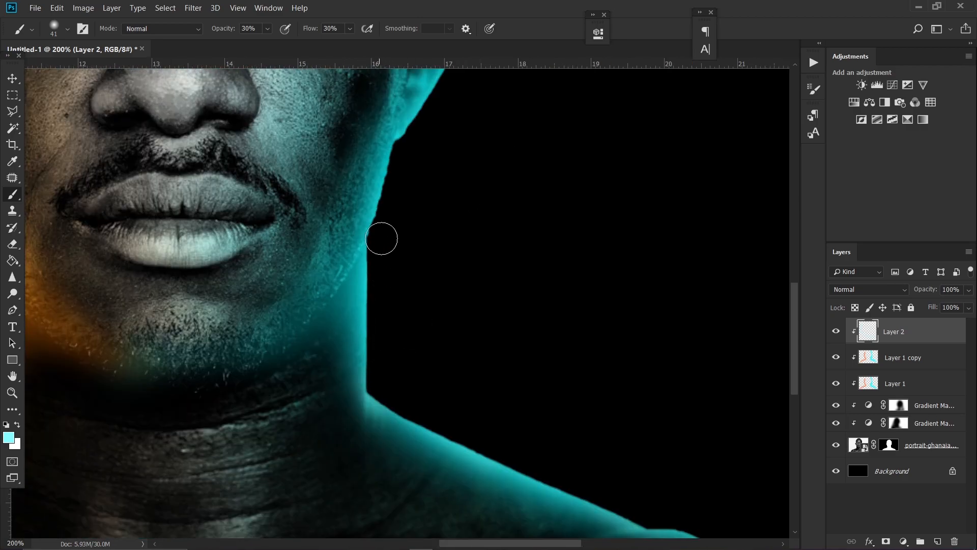
{"action": "left_click_drag", "start_coordinate": [406, 142], "coordinate": [481, 467]}
{"action": "left_click_drag", "start_coordinate": [454, 378], "coordinate": [551, 227]}
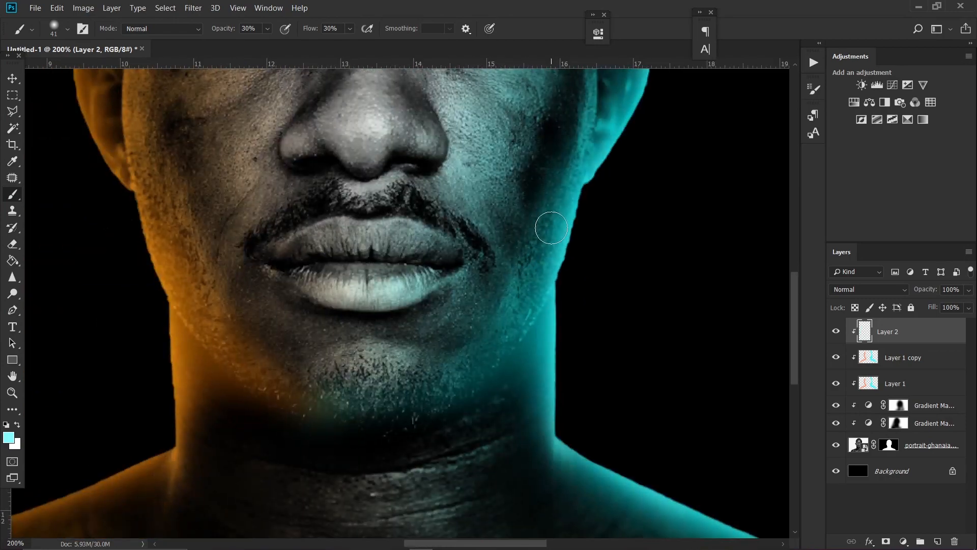
Paint a thin light-cyan highlight along the cyan-side jawline with a 26 px brush, and resize the eraser to 82 px
{"action": "key", "text": "bracketleft"}
{"action": "key", "text": "bracketleft"}
{"action": "key", "text": "bracketleft"}
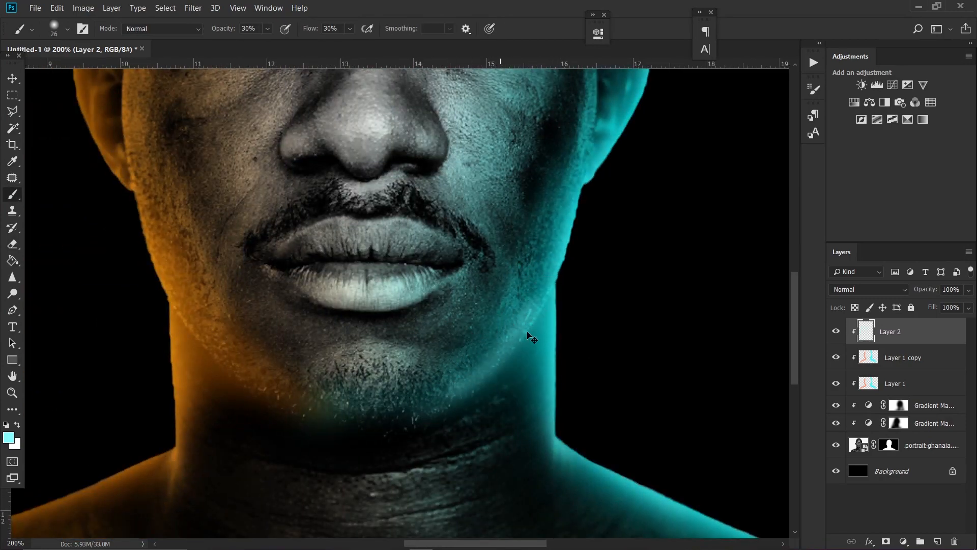
{"action": "mouse_move", "coordinate": [537, 308]}
{"action": "left_mouse_down"}
{"action": "mouse_move", "coordinate": [479, 374]}
{"action": "mouse_move", "coordinate": [418, 409]}
{"action": "mouse_move", "coordinate": [442, 401]}
{"action": "mouse_move", "coordinate": [518, 338]}
{"action": "mouse_move", "coordinate": [556, 291]}
{"action": "mouse_move", "coordinate": [531, 327]}
{"action": "mouse_move", "coordinate": [449, 387]}
{"action": "mouse_move", "coordinate": [400, 409]}
{"action": "mouse_move", "coordinate": [379, 402]}
{"action": "mouse_move", "coordinate": [398, 360]}
{"action": "mouse_move", "coordinate": [446, 352]}
{"action": "mouse_move", "coordinate": [414, 370]}
{"action": "left_mouse_up"}
{"action": "key", "text": "e"}
{"action": "right_click", "coordinate": [447, 345], "text": "alt"}
Set the foreground colour to a light orange based on the orange edge of the face, for painting with the brush
{"action": "scroll", "coordinate": [438, 327], "scroll_direction": "left", "scroll_amount": 5}
{"action": "key", "text": "i"}
{"action": "left_click", "coordinate": [432, 338]}
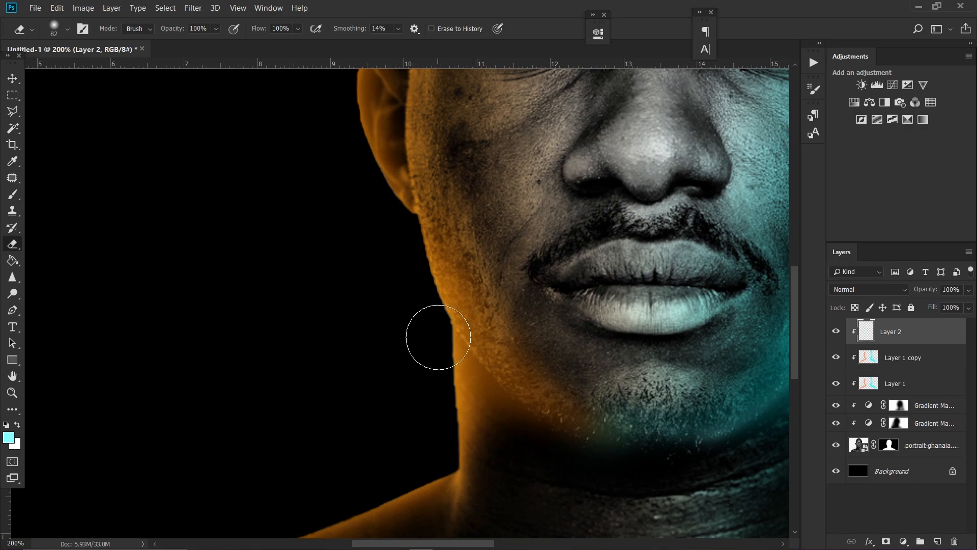
{"action": "left_click", "coordinate": [8, 436]}
{"action": "left_click", "coordinate": [682, 328]}
{"action": "key", "text": "Return"}
{"action": "key", "text": "b"}
Paint thin light-orange highlights along the edges of the head, ear, cheek and neck on the orange side
{"action": "scroll", "coordinate": [682, 422], "scroll_direction": "up", "scroll_amount": 5}
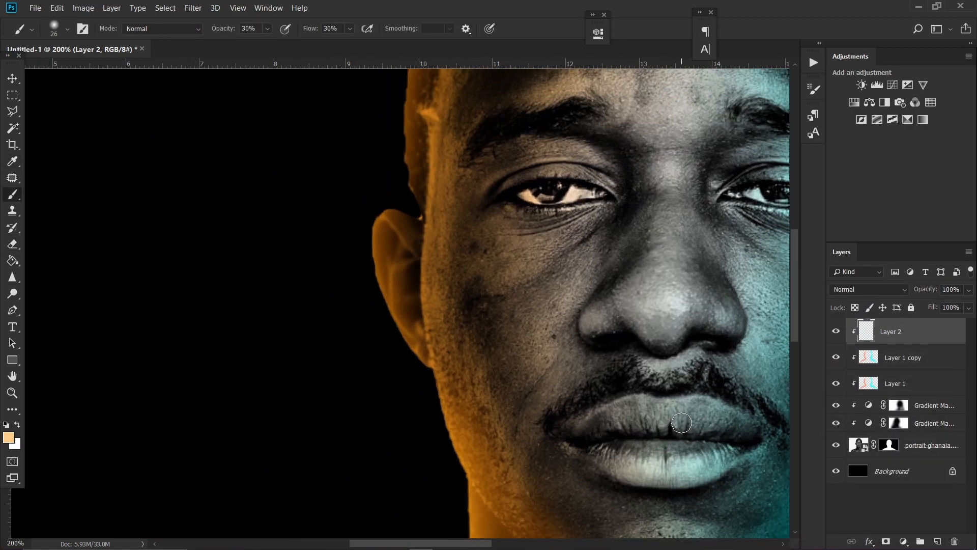
{"action": "scroll", "coordinate": [418, 229], "scroll_direction": "up", "scroll_amount": 10}
{"action": "mouse_move", "coordinate": [411, 305]}
{"action": "left_mouse_down"}
{"action": "mouse_move", "coordinate": [437, 247]}
{"action": "mouse_move", "coordinate": [391, 423]}
{"action": "left_mouse_up"}
{"action": "scroll", "coordinate": [394, 261], "scroll_direction": "down", "scroll_amount": 7}
{"action": "scroll", "coordinate": [367, 275], "scroll_direction": "down", "scroll_amount": 3}
{"action": "left_click_drag", "start_coordinate": [397, 338], "coordinate": [380, 275]}
{"action": "scroll", "coordinate": [380, 276], "scroll_direction": "down", "scroll_amount": 3}
{"action": "left_click_drag", "start_coordinate": [434, 310], "coordinate": [449, 443]}
{"action": "scroll", "coordinate": [449, 443], "scroll_direction": "down", "scroll_amount": 3}
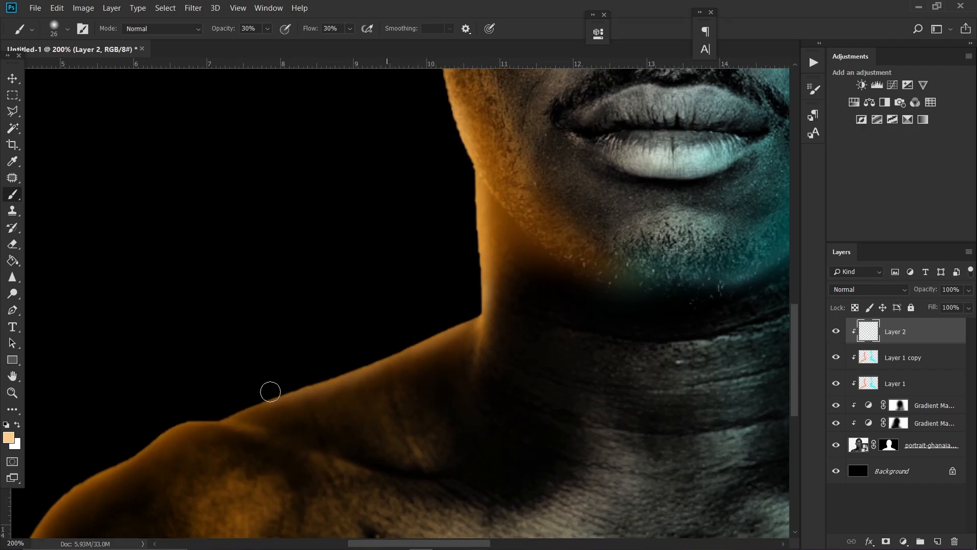
Paint a light-orange highlight along the full outer edge of the orange-side shoulder up to the neck
{"action": "scroll", "coordinate": [264, 395], "scroll_direction": "down", "scroll_amount": 3}
{"action": "scroll", "coordinate": [264, 395], "scroll_direction": "left", "scroll_amount": 2}
{"action": "mouse_move", "coordinate": [345, 259]}
{"action": "left_mouse_down"}
{"action": "mouse_move", "coordinate": [240, 340]}
{"action": "mouse_move", "coordinate": [172, 426]}
{"action": "left_mouse_up"}
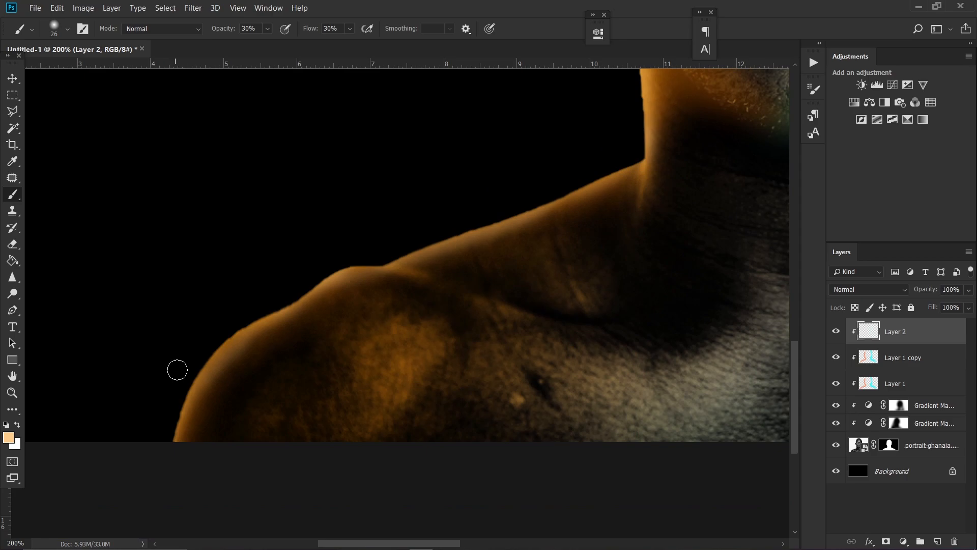
{"action": "left_click_drag", "start_coordinate": [221, 347], "coordinate": [206, 372]}
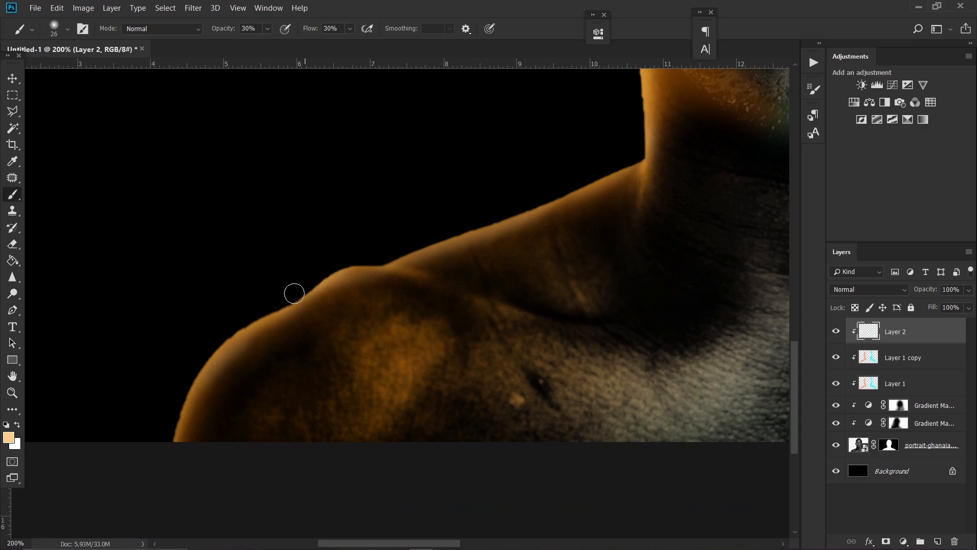
{"action": "left_click_drag", "start_coordinate": [610, 152], "coordinate": [244, 453]}
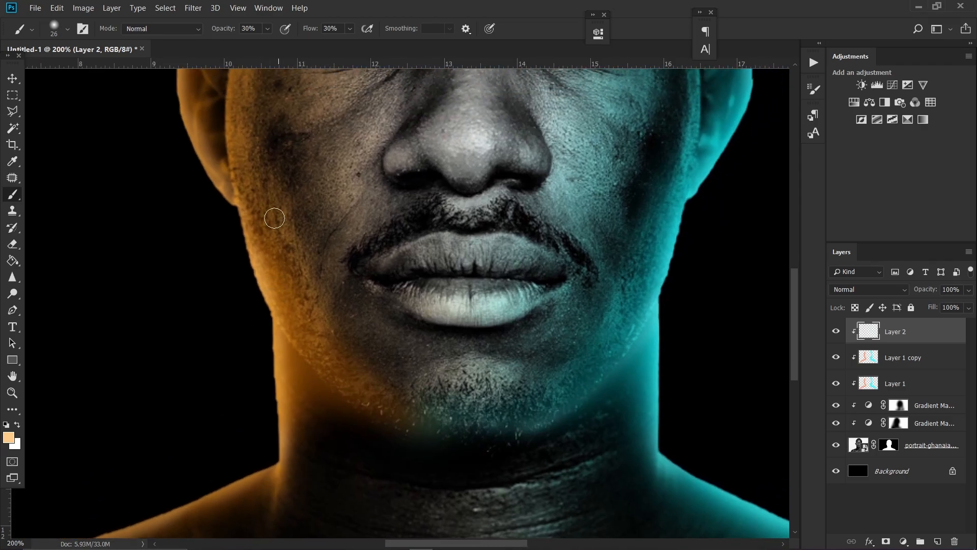
Paint a light-orange highlight along the jawline on the orange side of the face
{"action": "left_click_drag", "start_coordinate": [263, 244], "coordinate": [415, 424]}
{"action": "key", "text": "ctrl+minus"}
{"action": "key", "text": "ctrl+minus"}
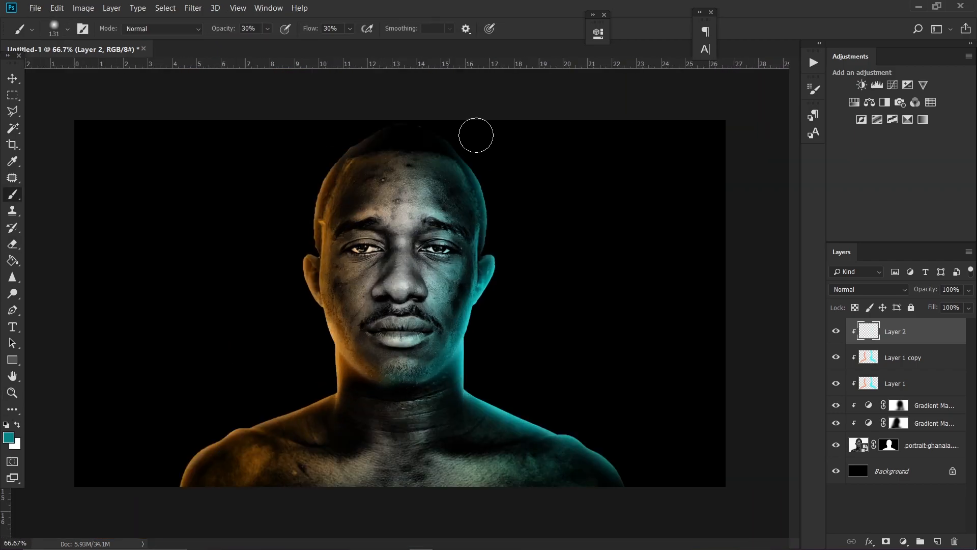
Group the gradient maps and all painted light layers above the portrait, and compare the image with the group hidden and shown
{"action": "left_click", "coordinate": [931, 422], "text": "shift"}
{"action": "key", "text": "ctrl+g"}
{"action": "left_click", "coordinate": [836, 326]}
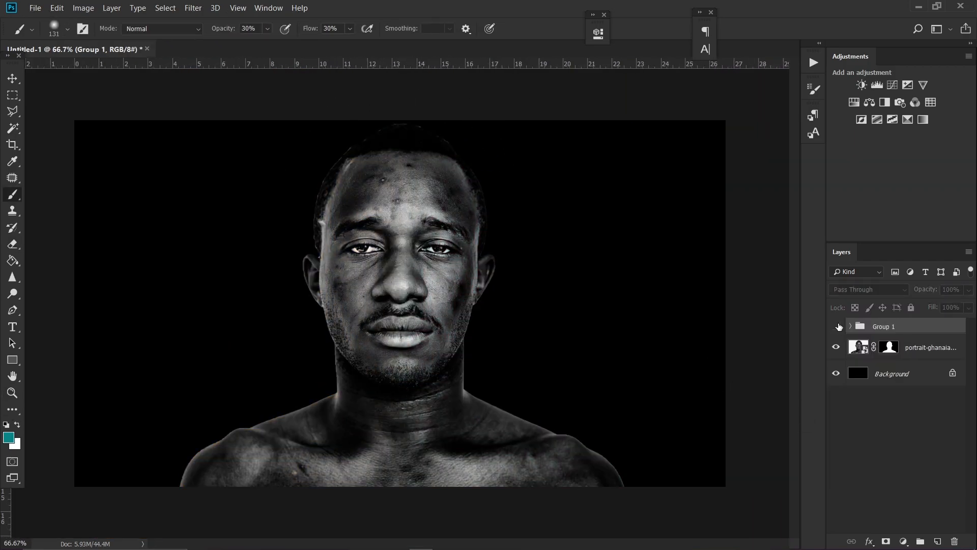
{"action": "left_click", "coordinate": [836, 327]}
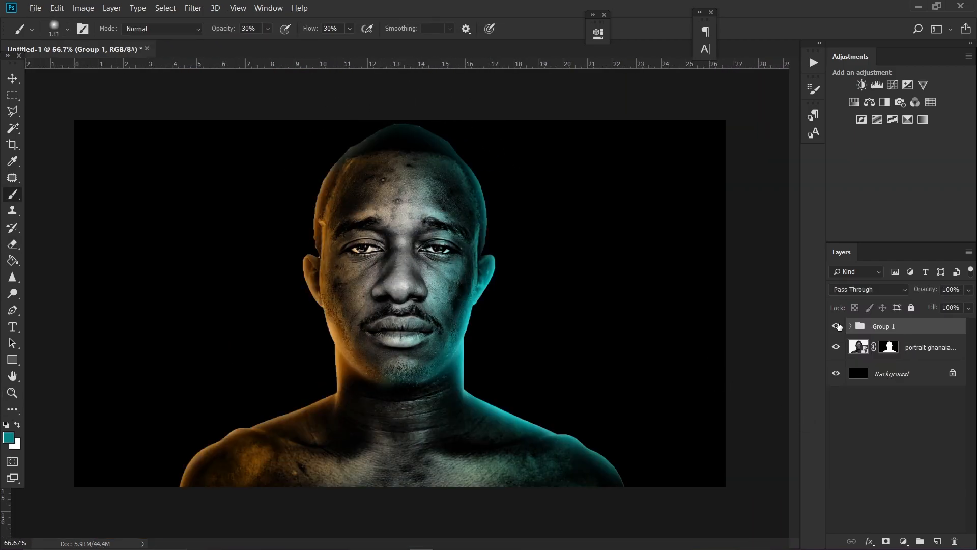